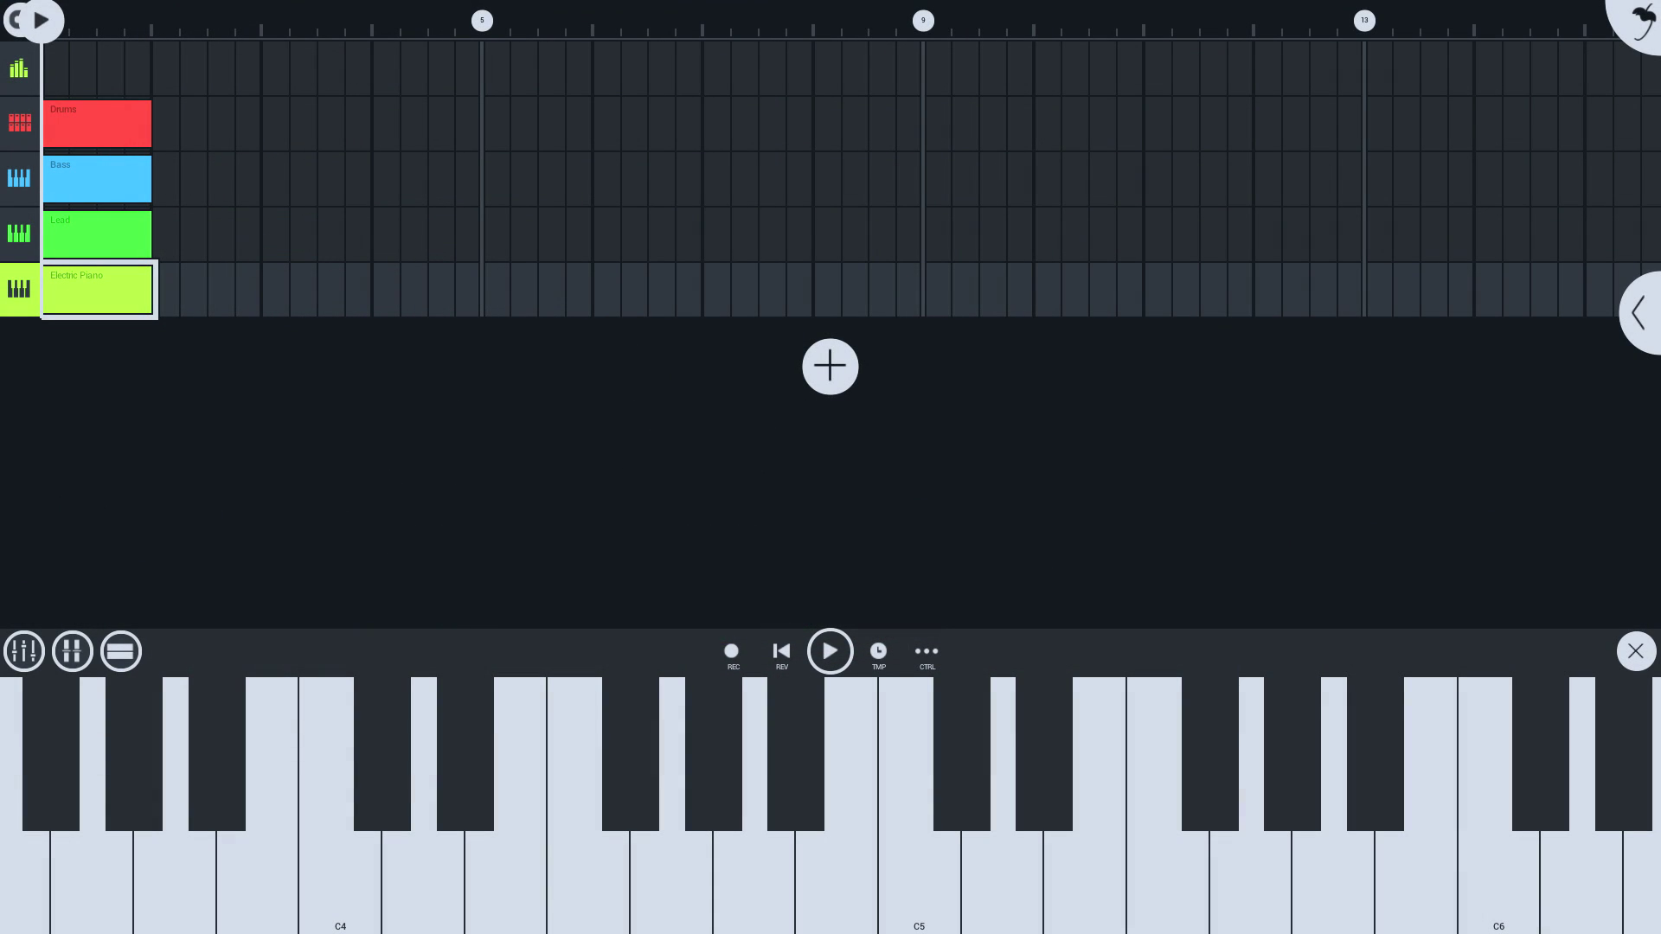
- Inspect the Drums clip's step sequencer, then bring up the add-channel chooser
{"action": "left_click", "coordinate": [1638, 37]}
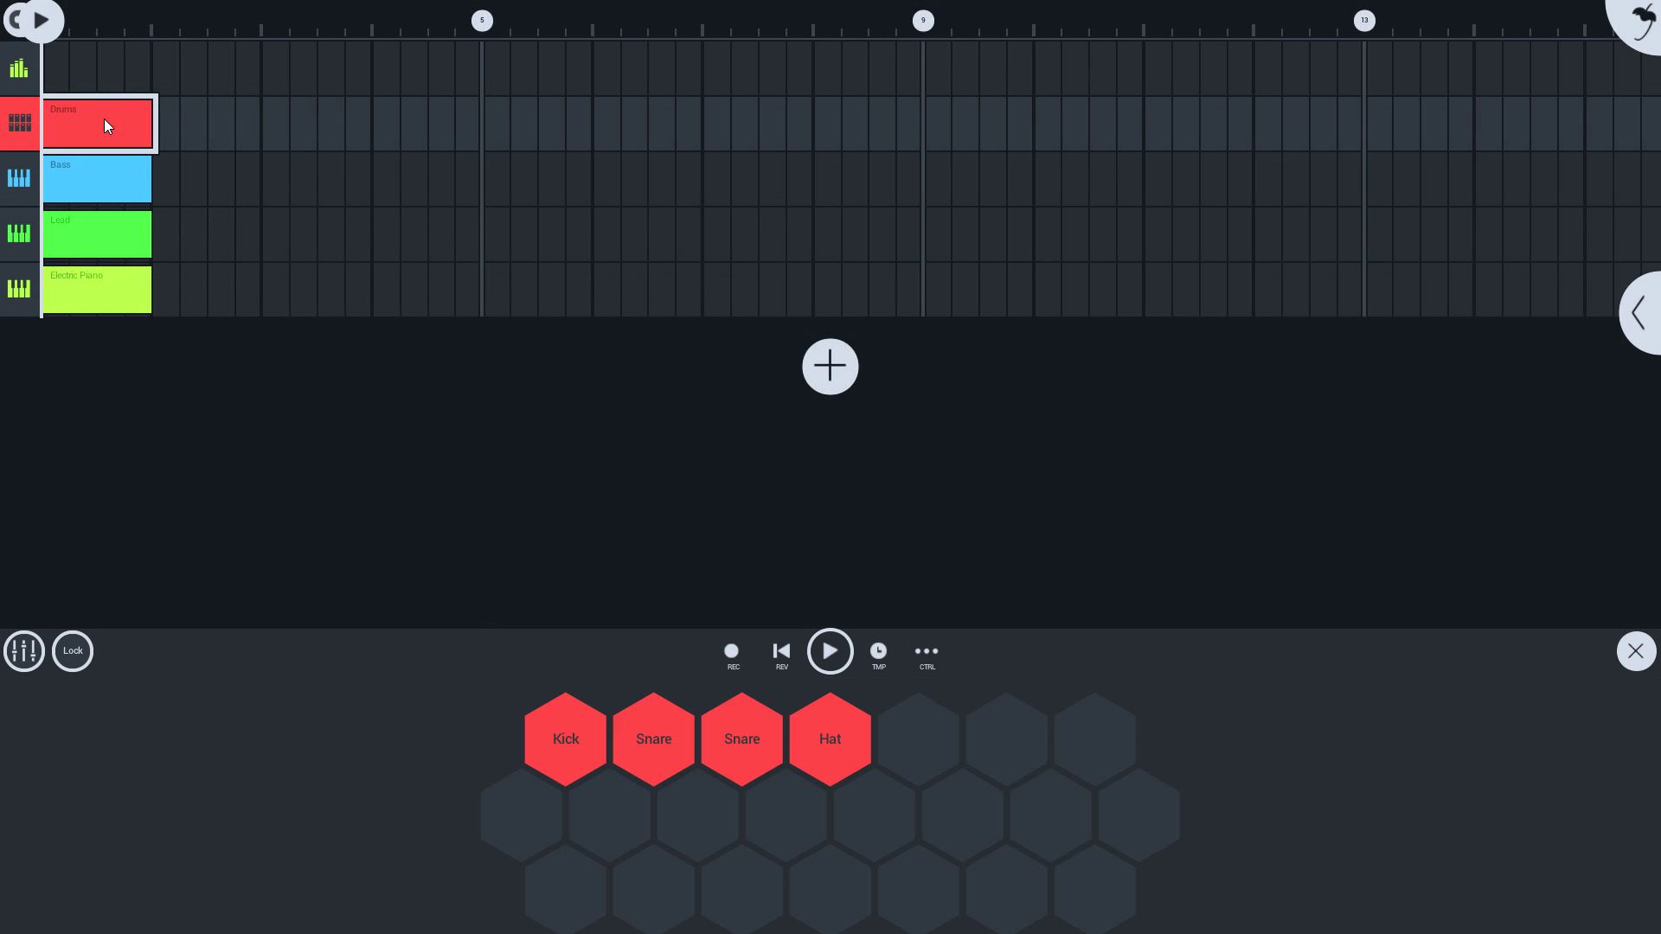
{"action": "left_click", "coordinate": [104, 119]}
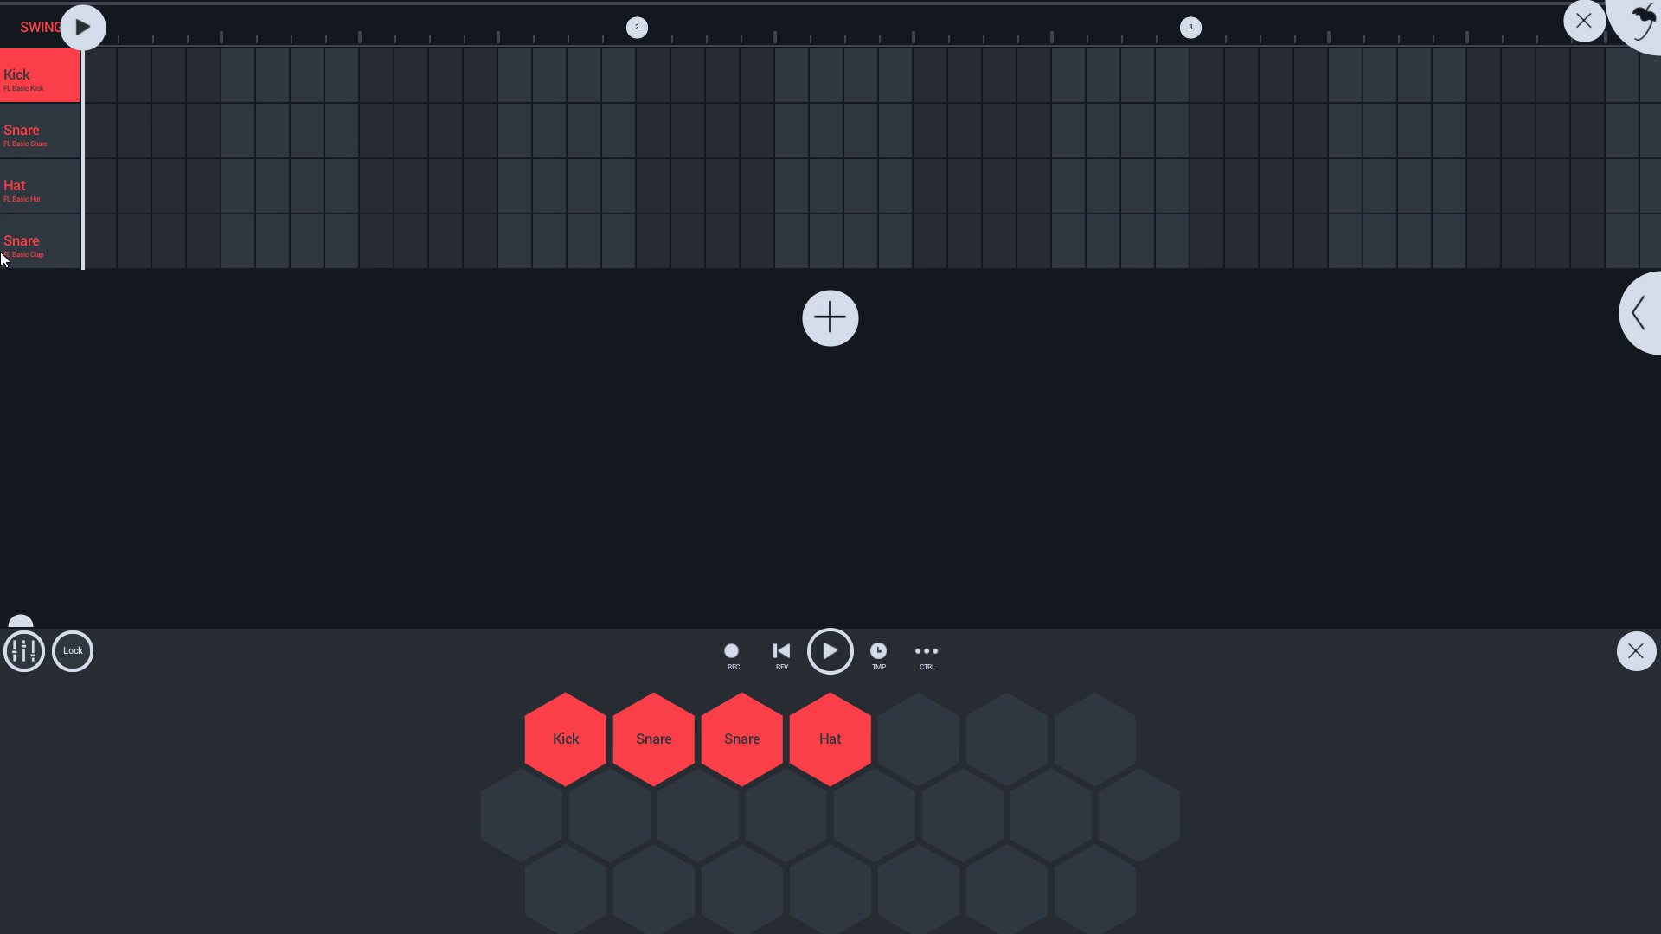
{"action": "left_click", "coordinate": [1586, 24]}
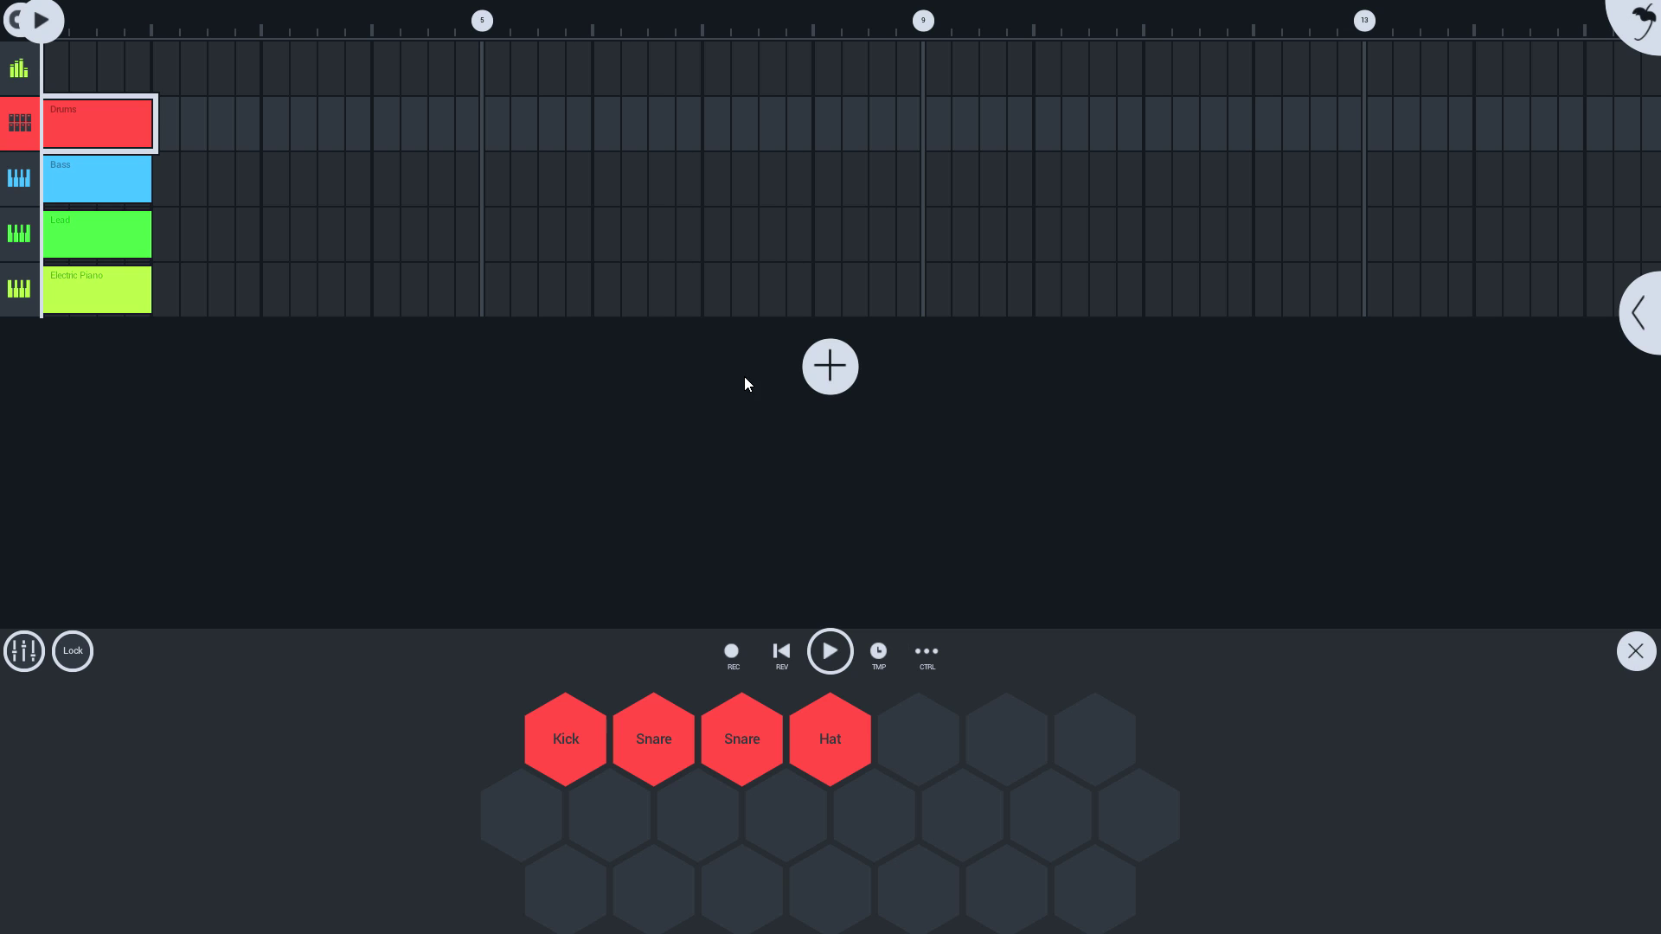
{"action": "left_click", "coordinate": [826, 373]}
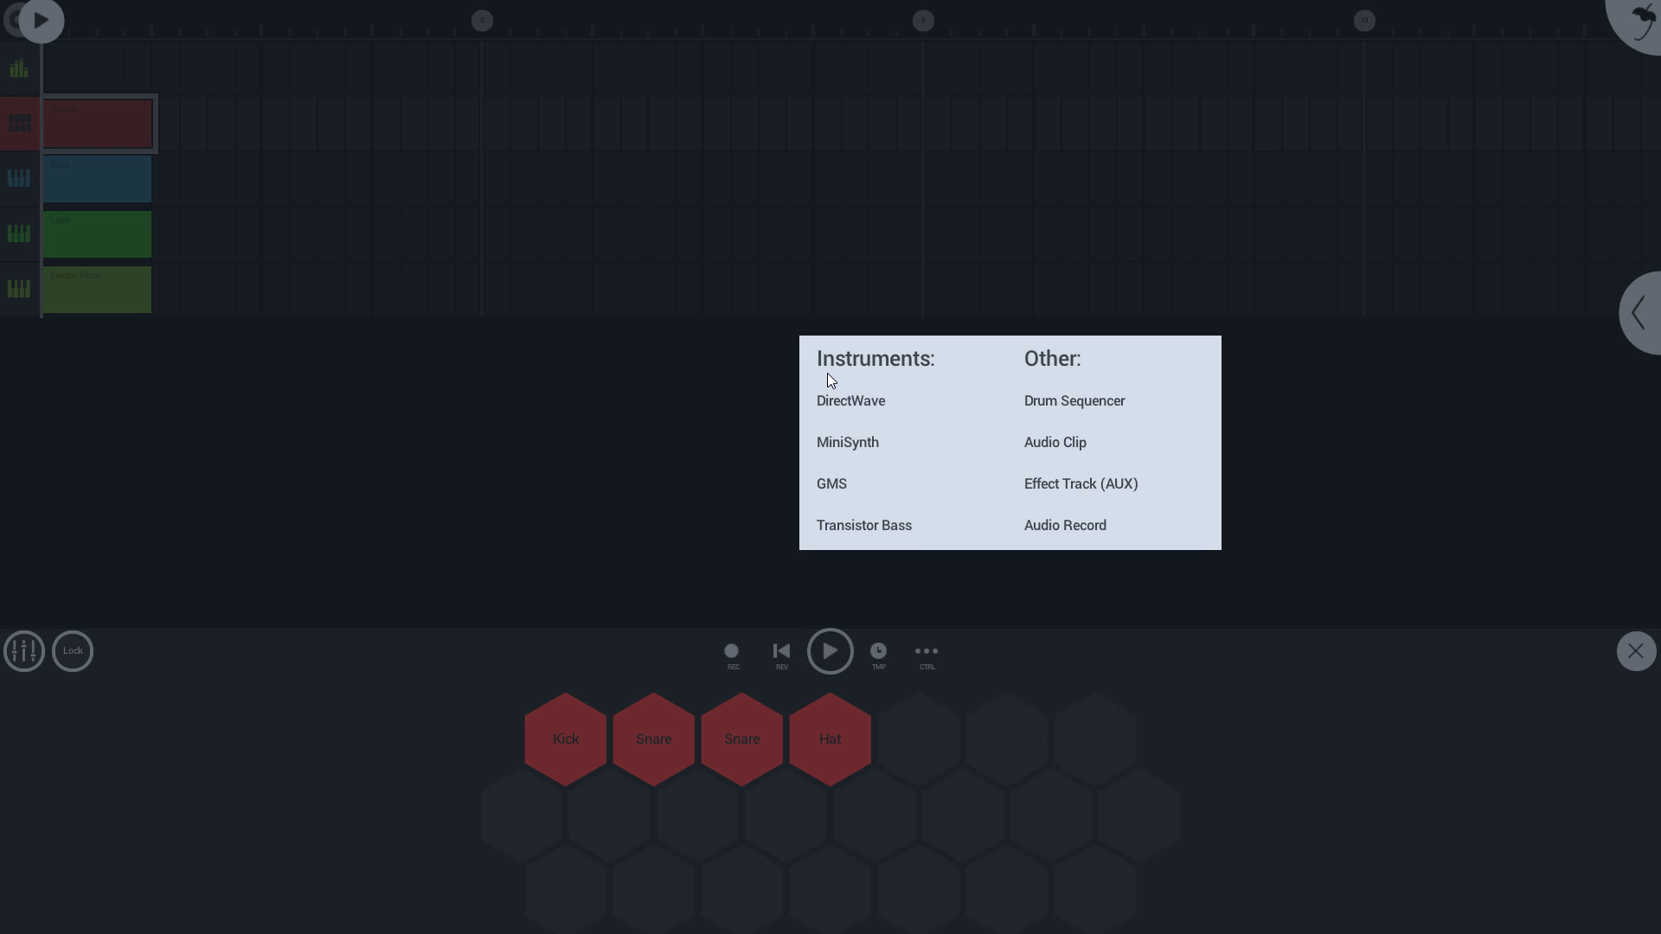
- Add a Drum Sequencer channel with the FL Basic Kit template (Kick, Snare, Hat)
{"action": "left_click", "coordinate": [1108, 410]}
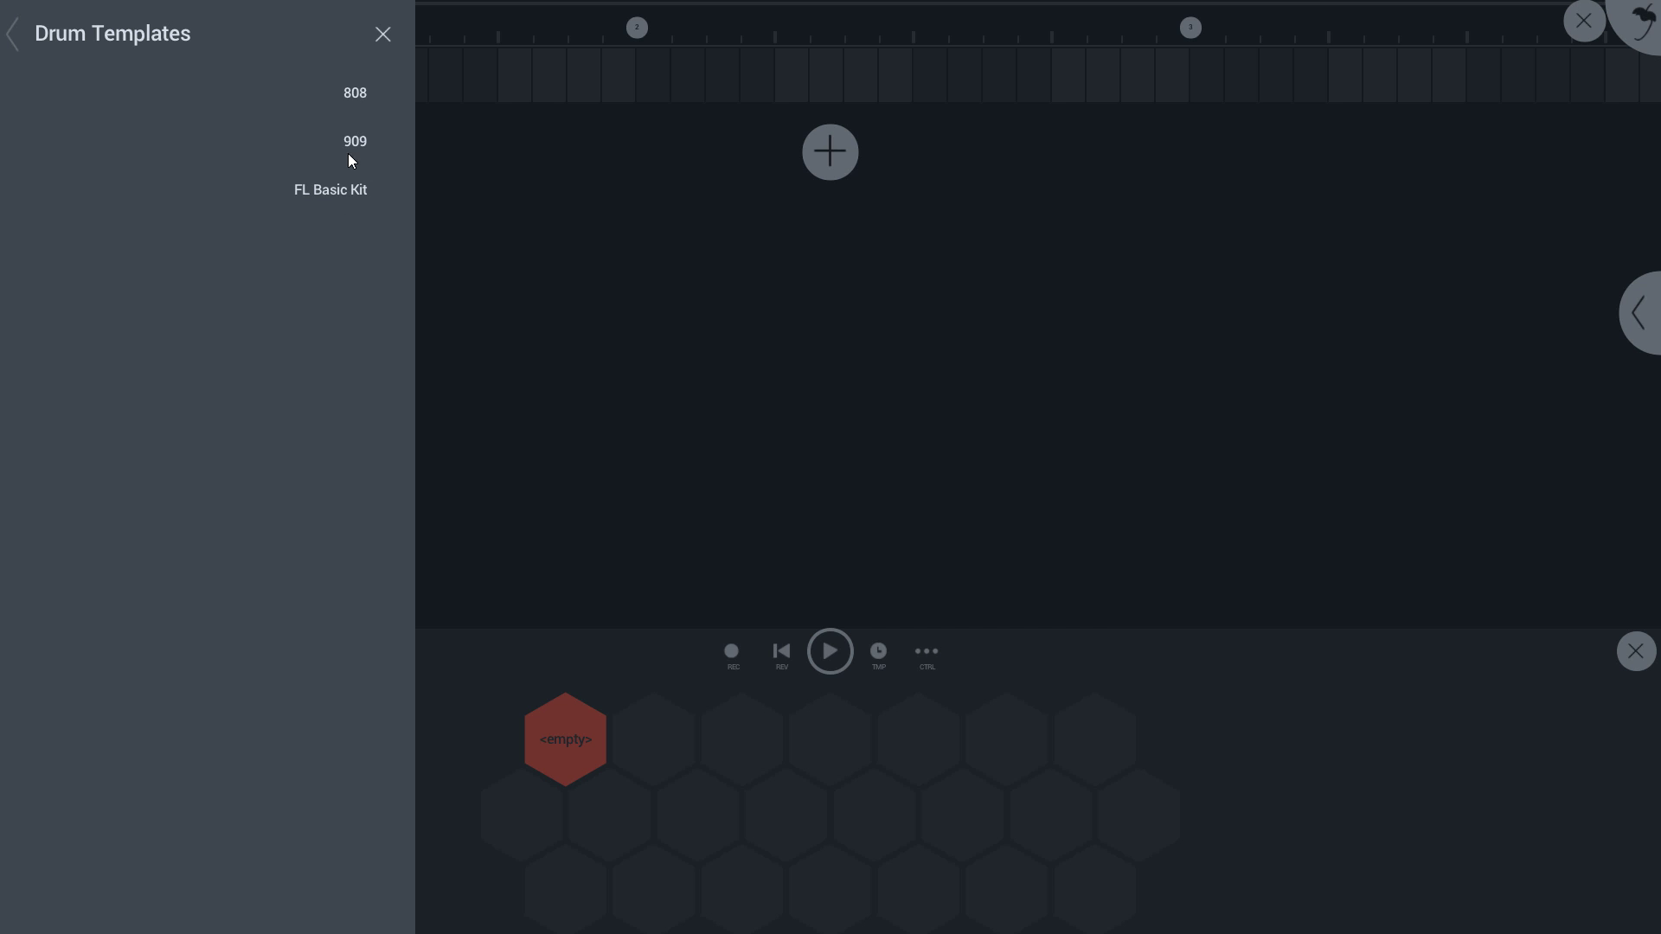
{"action": "left_click", "coordinate": [38, 34]}
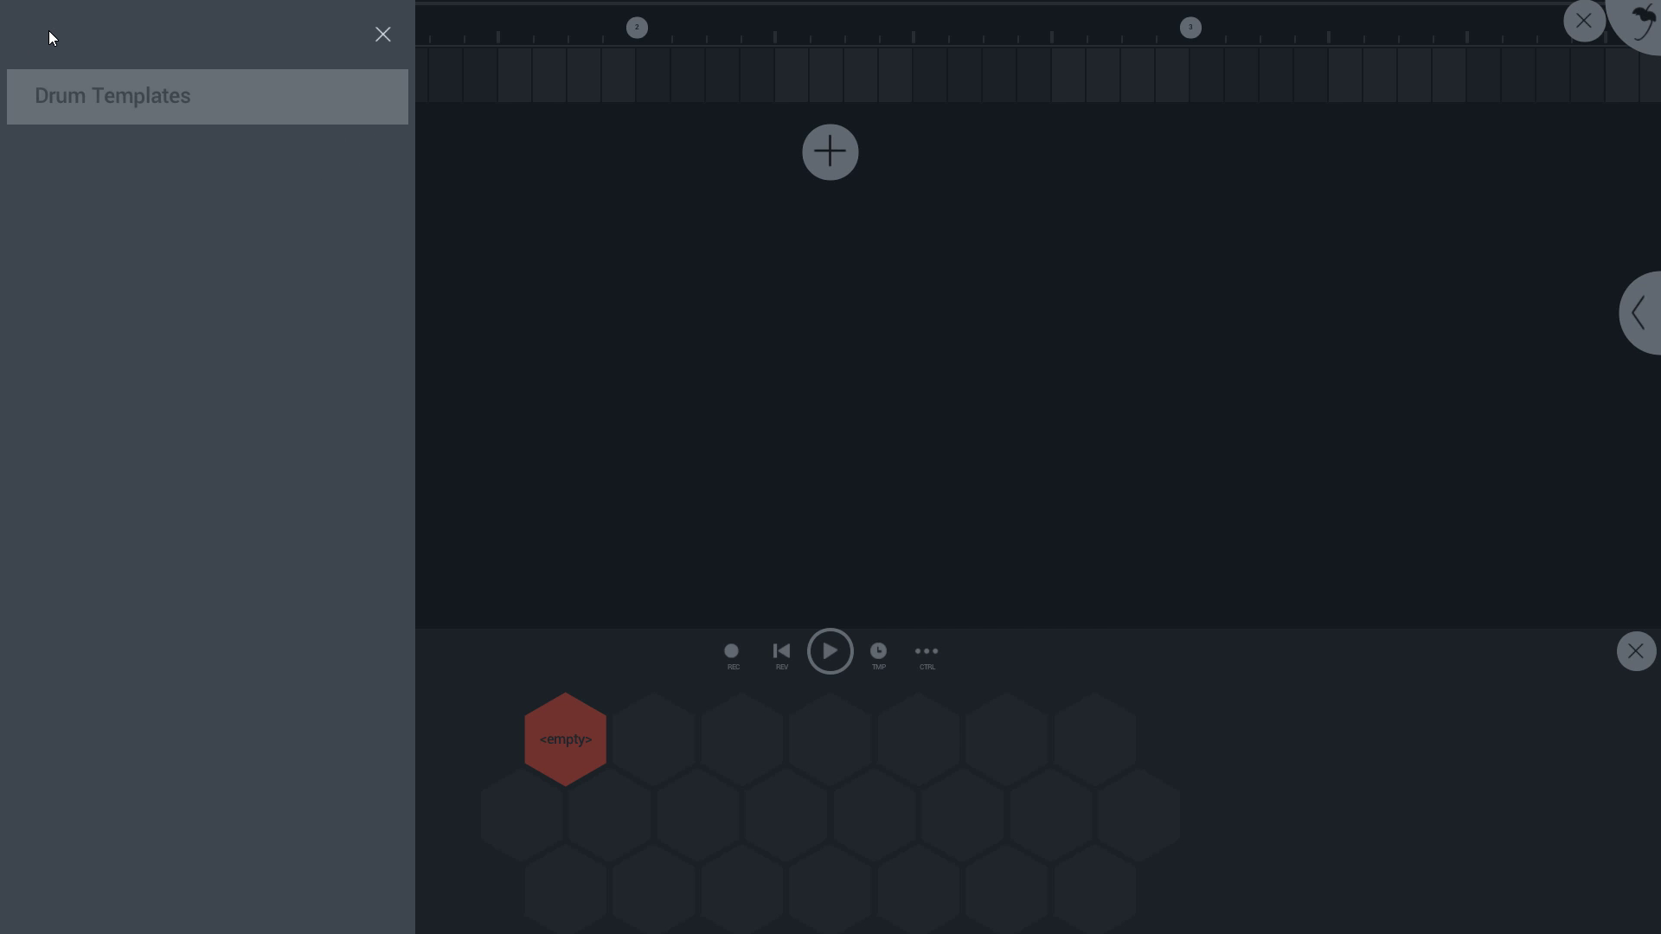
{"action": "left_click", "coordinate": [173, 100]}
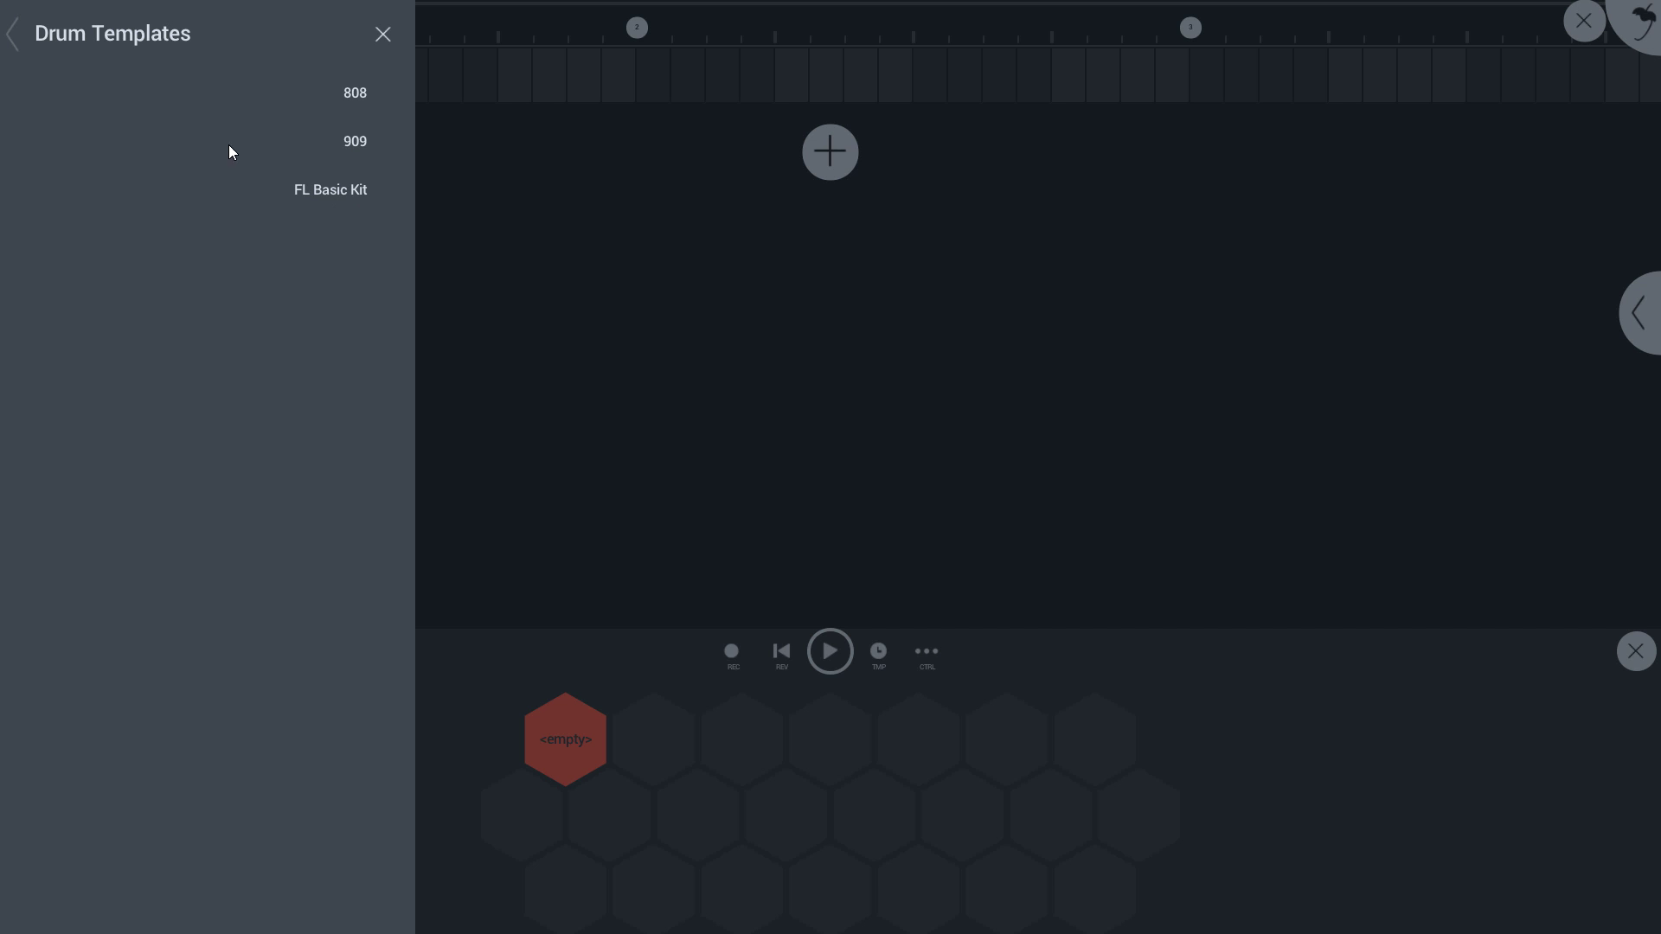
{"action": "left_click", "coordinate": [64, 39]}
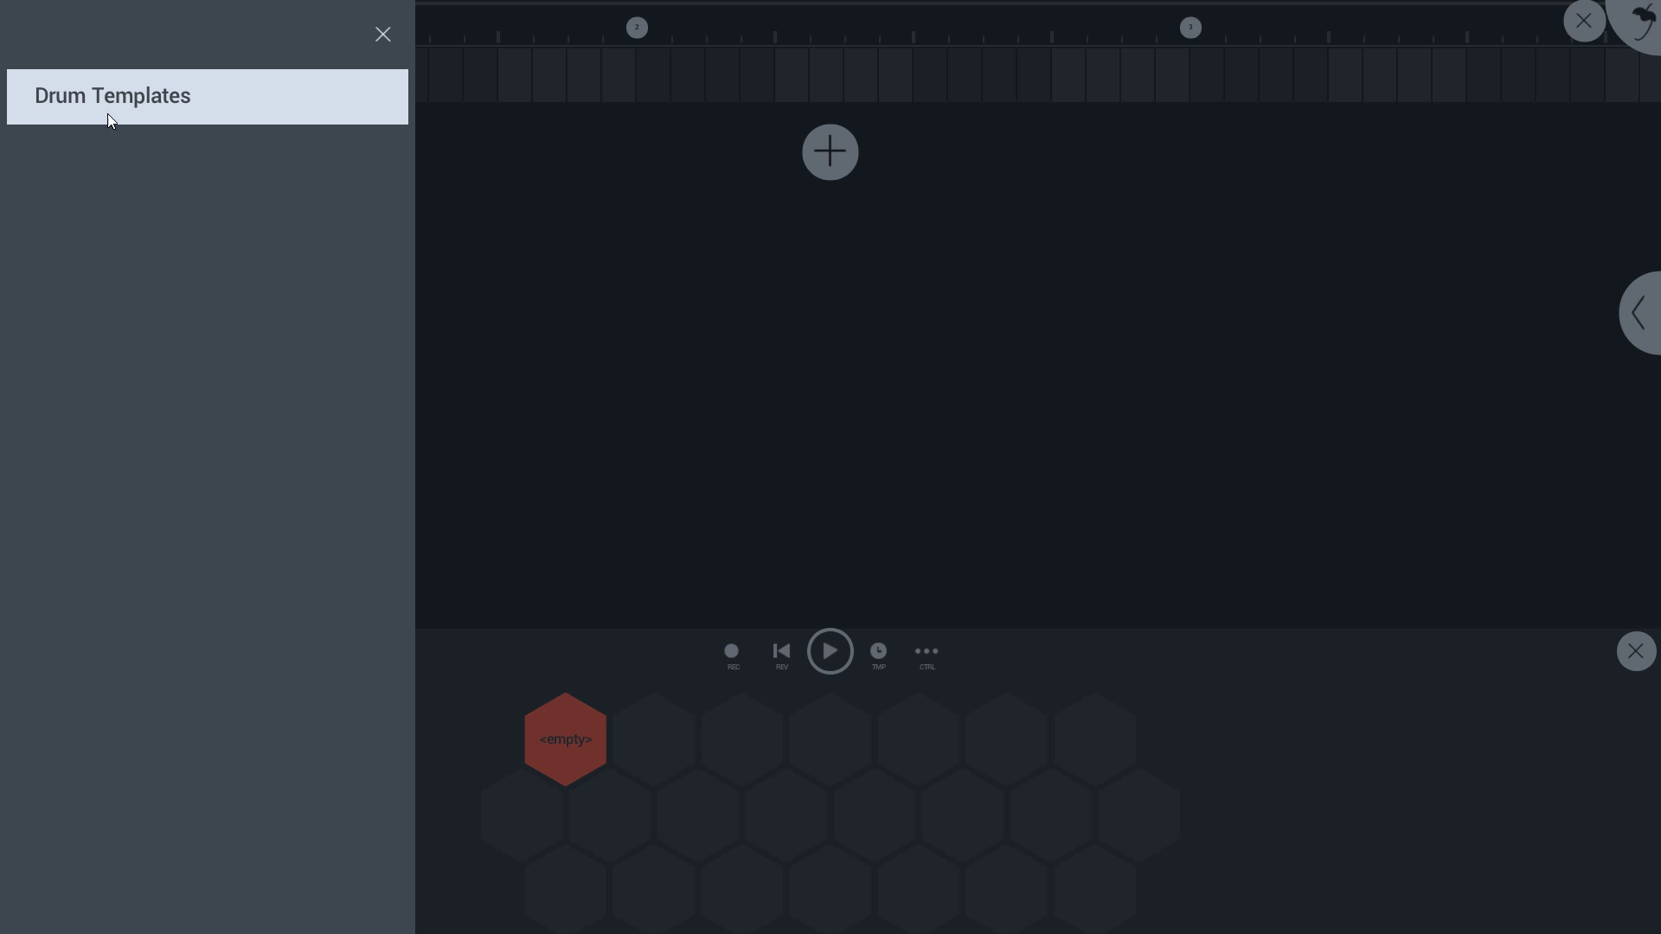
{"action": "left_click", "coordinate": [78, 100]}
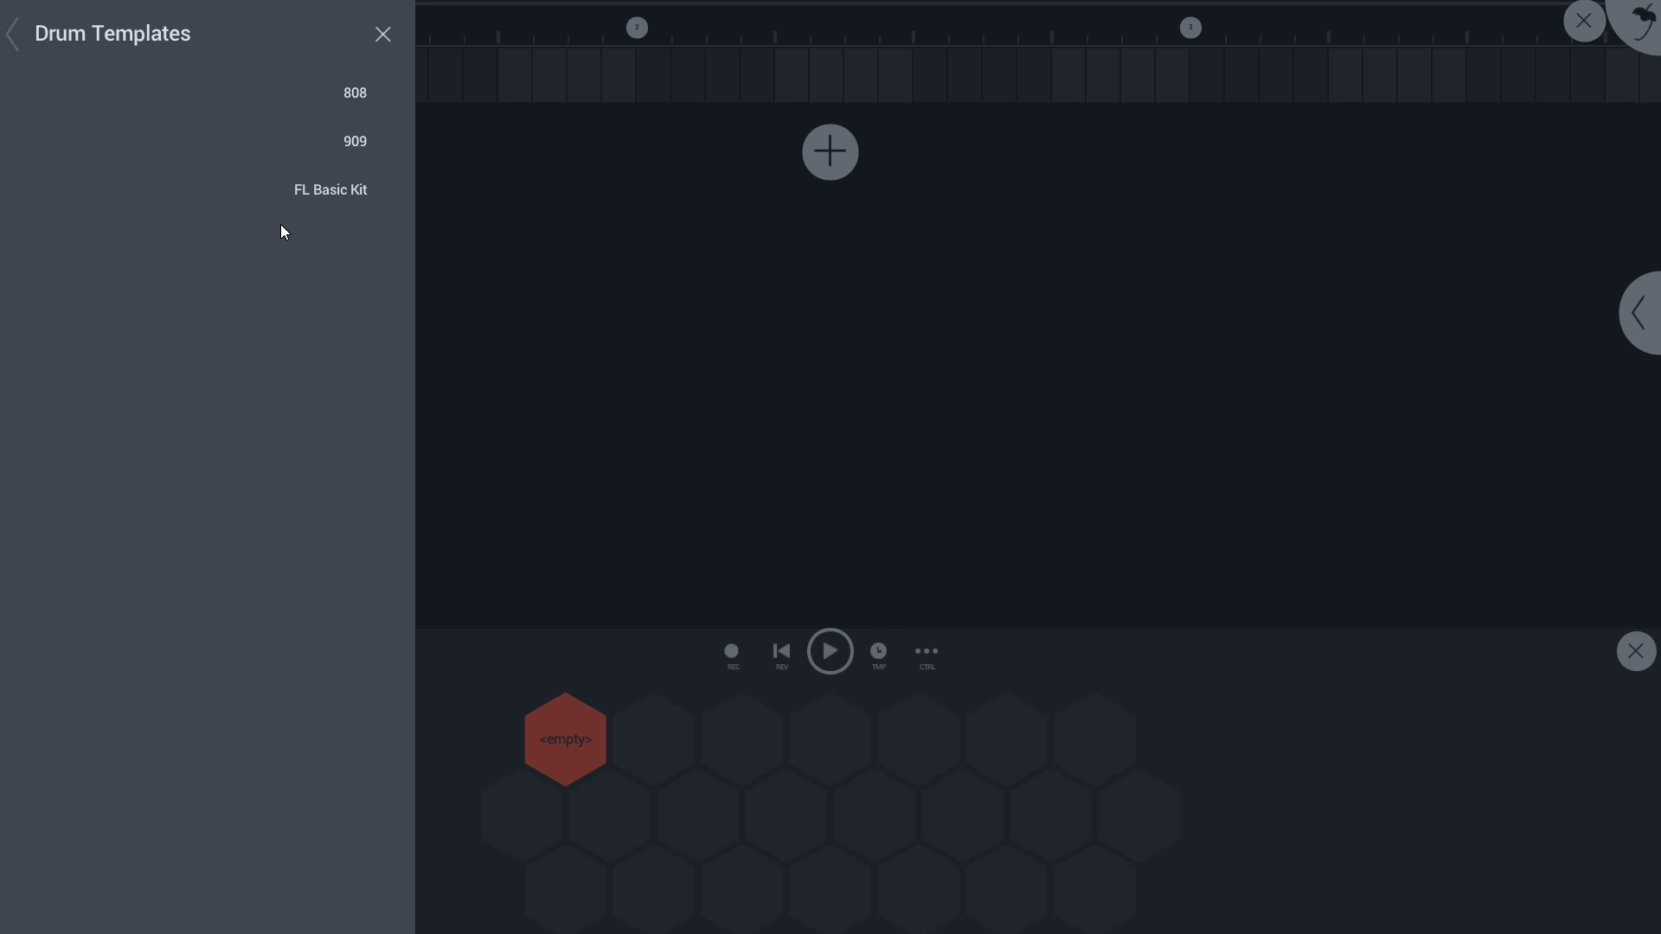
{"action": "left_click", "coordinate": [337, 191]}
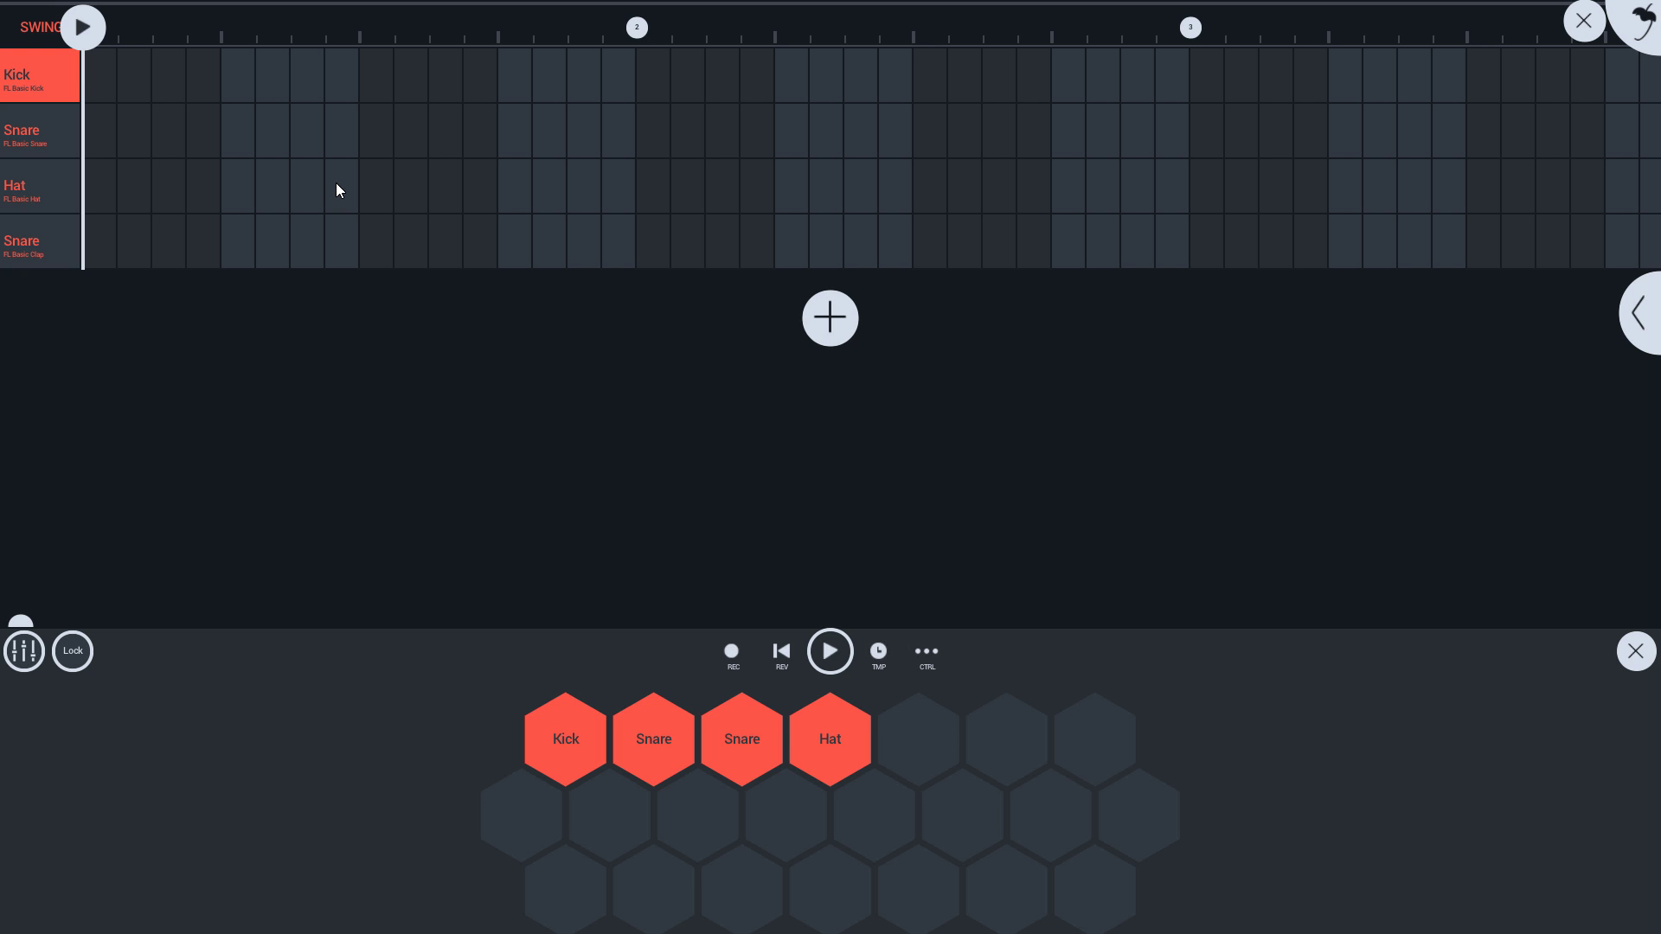
{"action": "left_click", "coordinate": [1584, 20]}
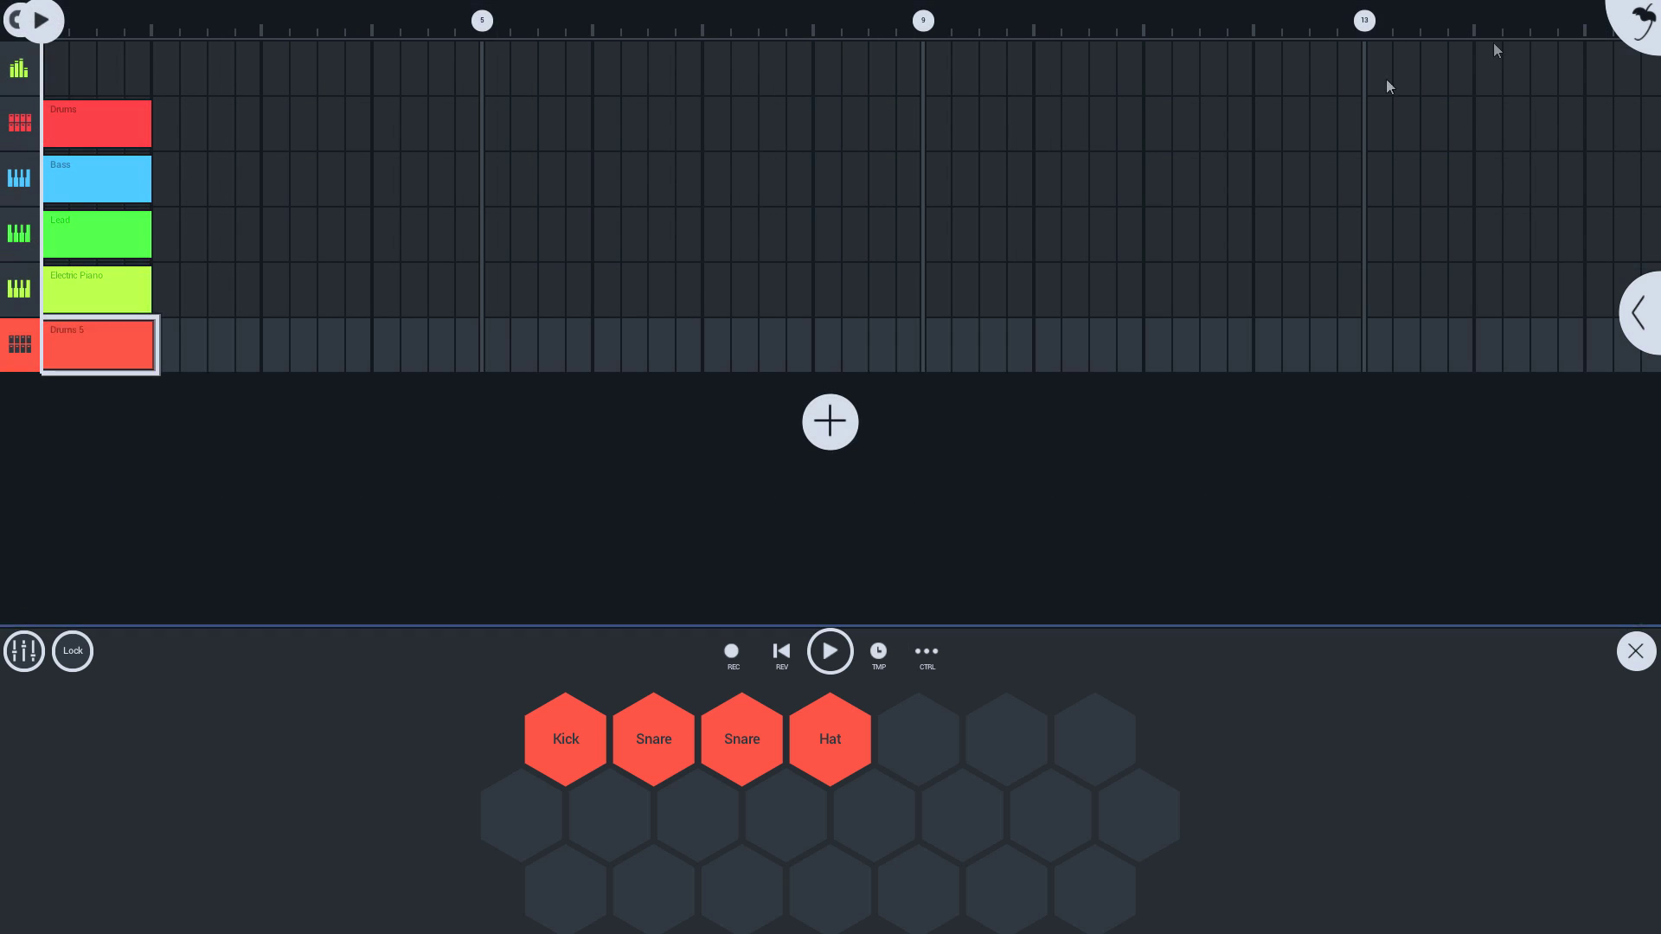
- Delete the Drums 5 channel
{"action": "left_click", "coordinate": [24, 365]}
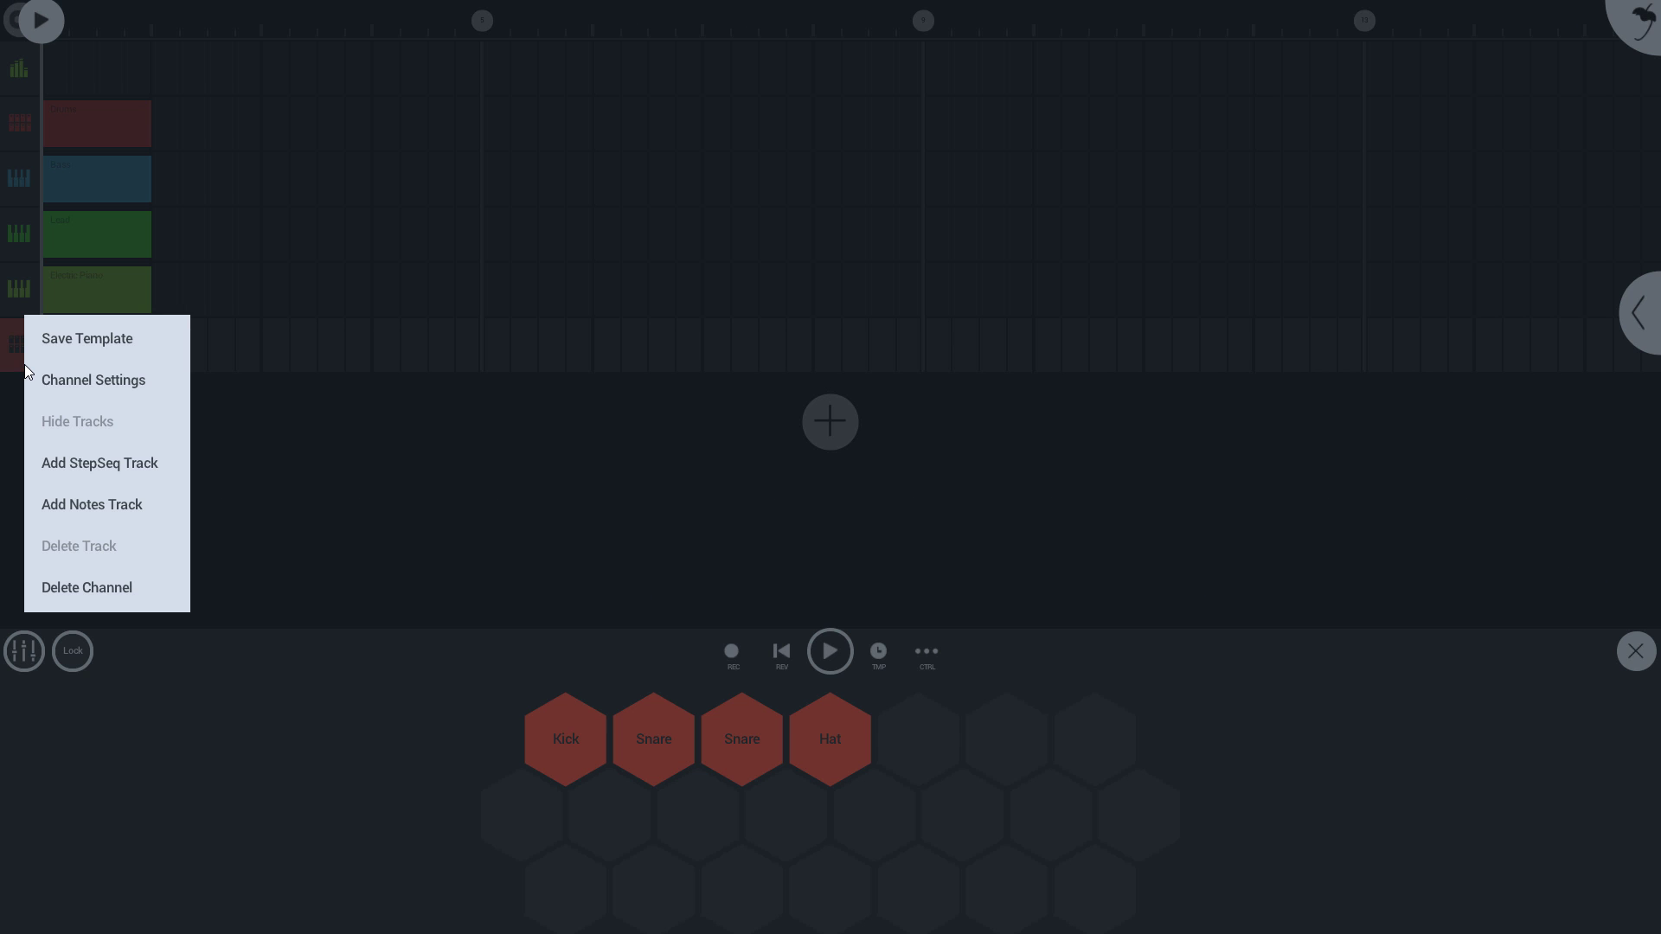
{"action": "left_click", "coordinate": [90, 585]}
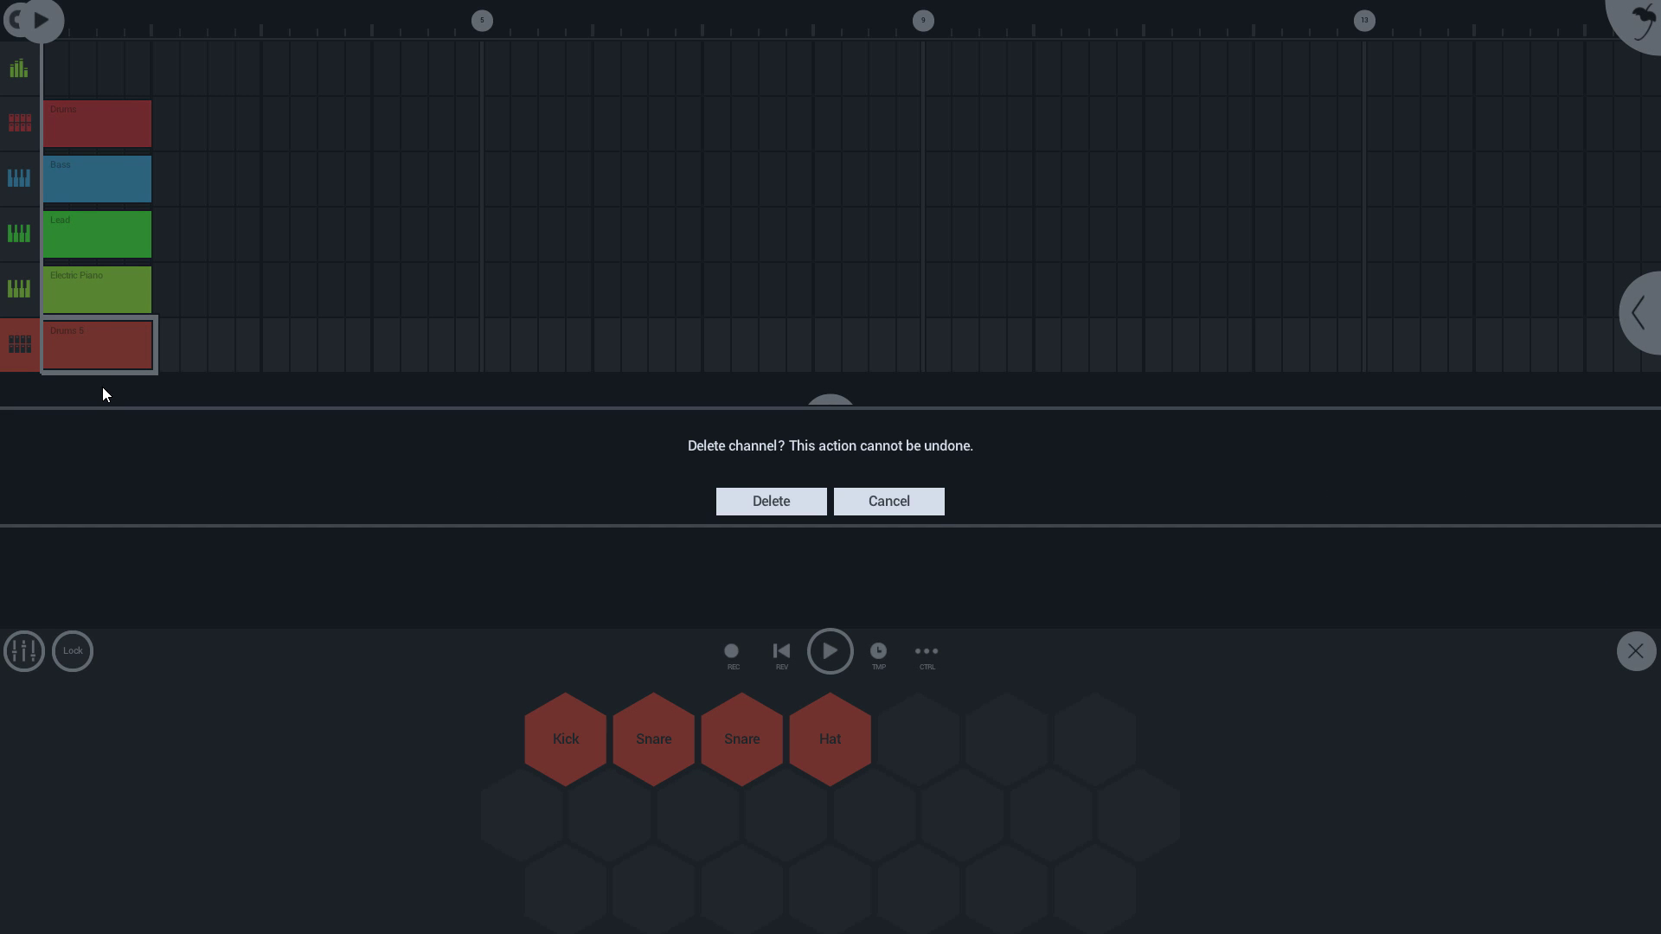
{"action": "left_click", "coordinate": [740, 502]}
- Open the Drums step sequencer and delete its Kick and Snare samples
{"action": "left_click", "coordinate": [95, 109]}
{"action": "left_click", "coordinate": [95, 108]}
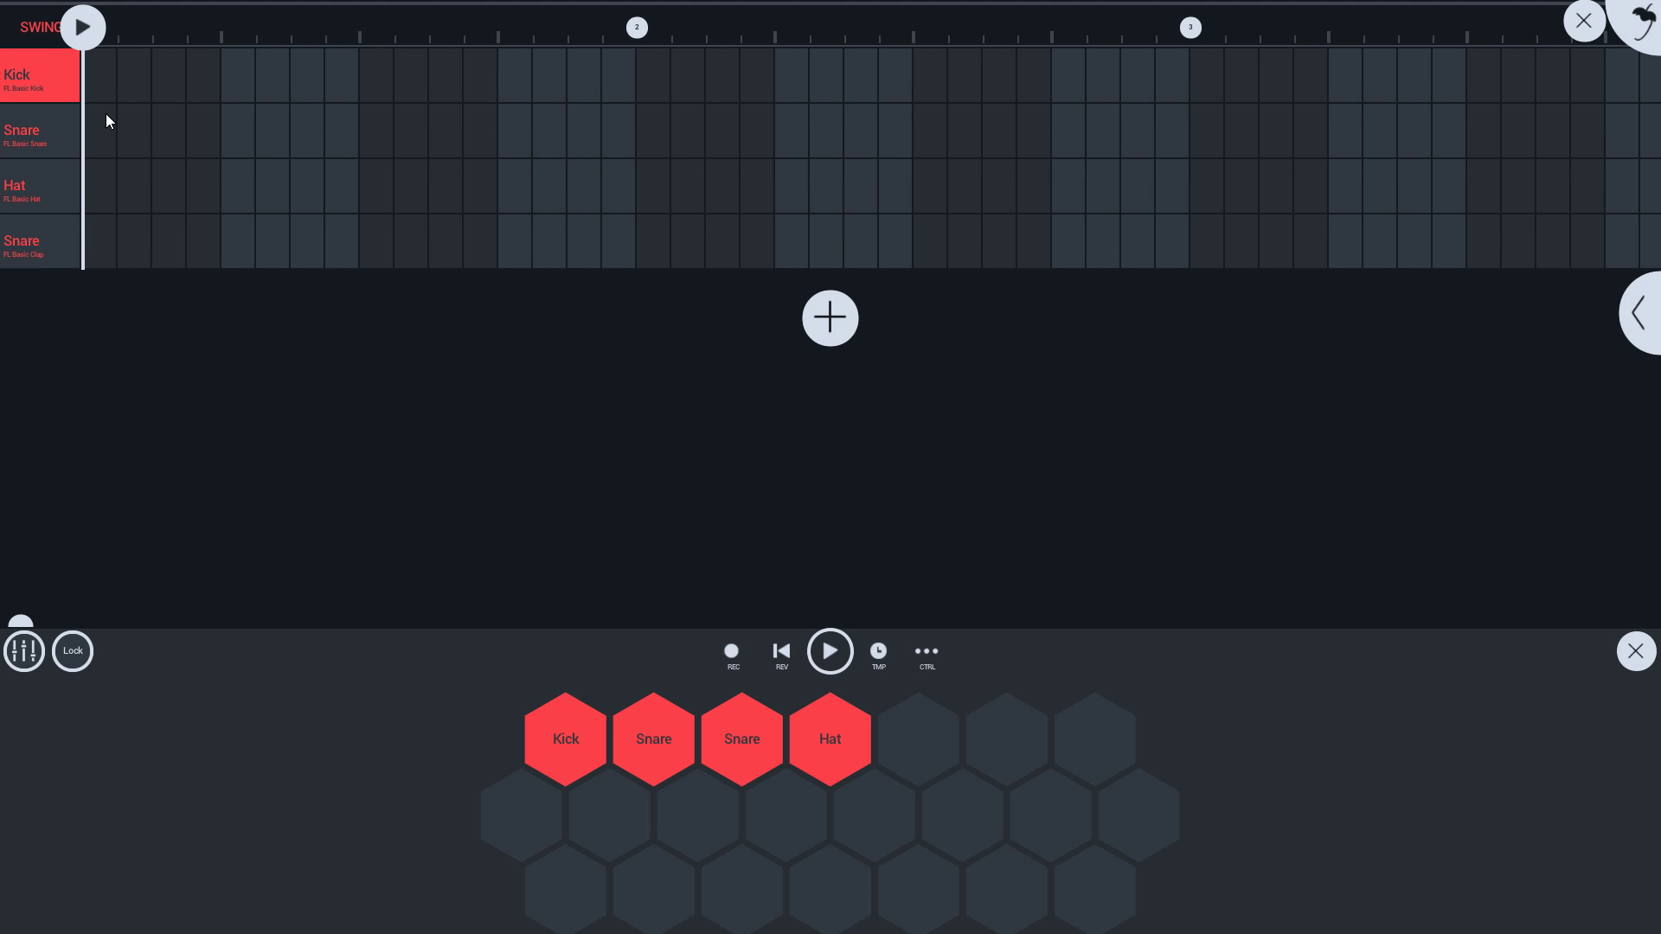
{"action": "right_click", "coordinate": [34, 77]}
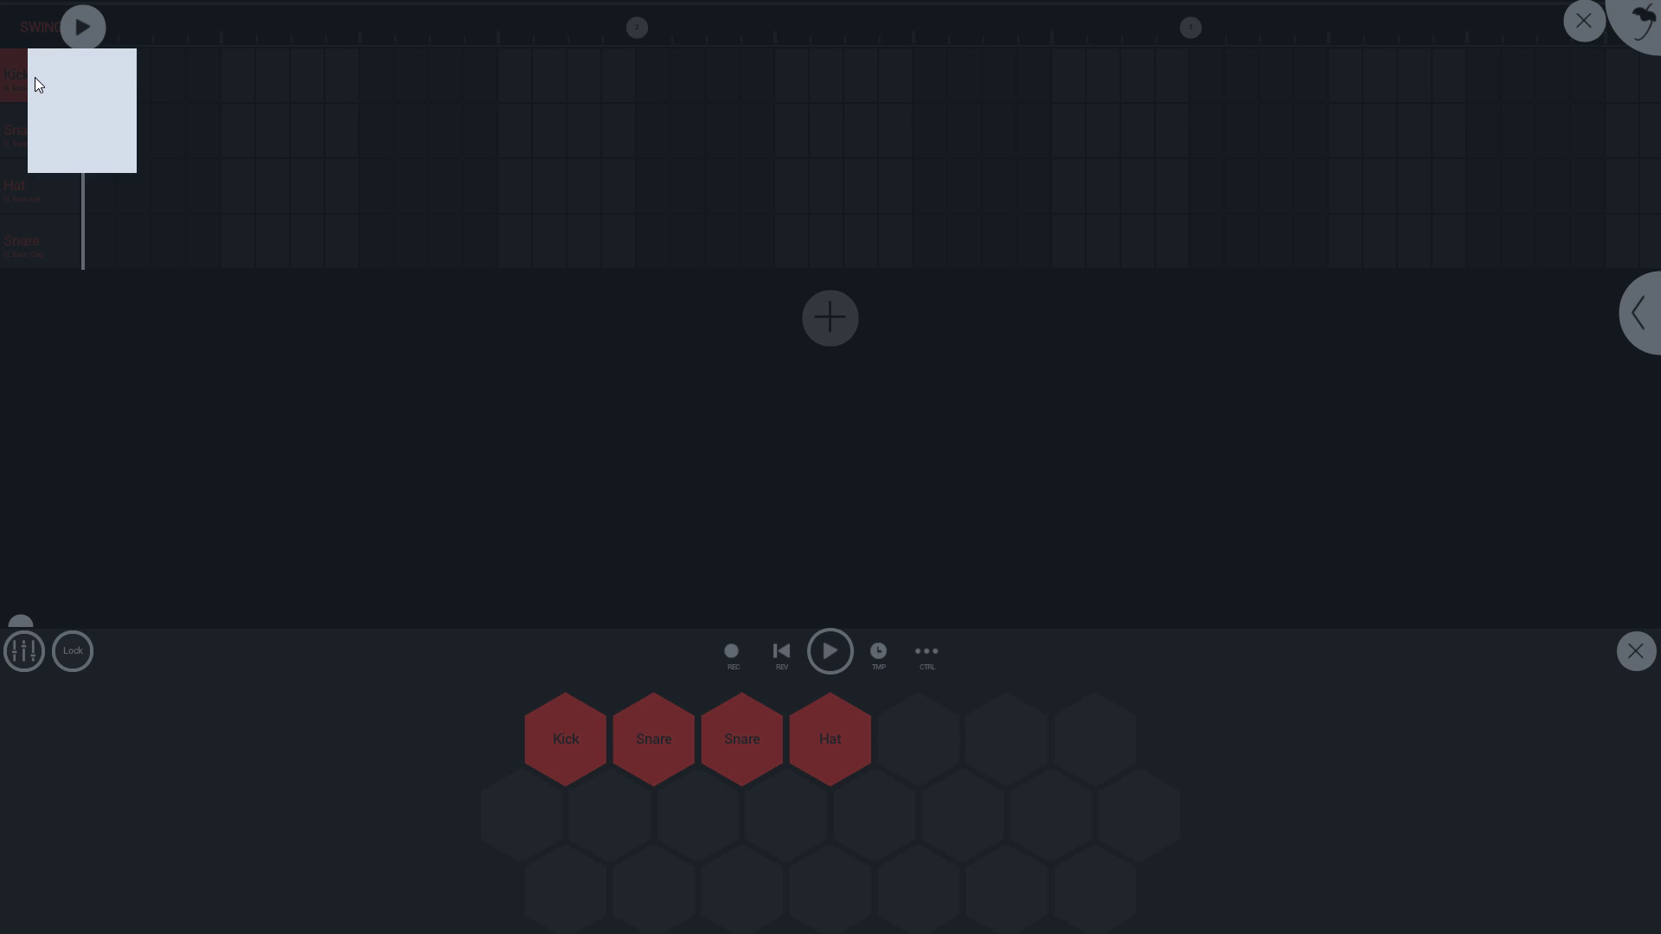
{"action": "left_click", "coordinate": [57, 152]}
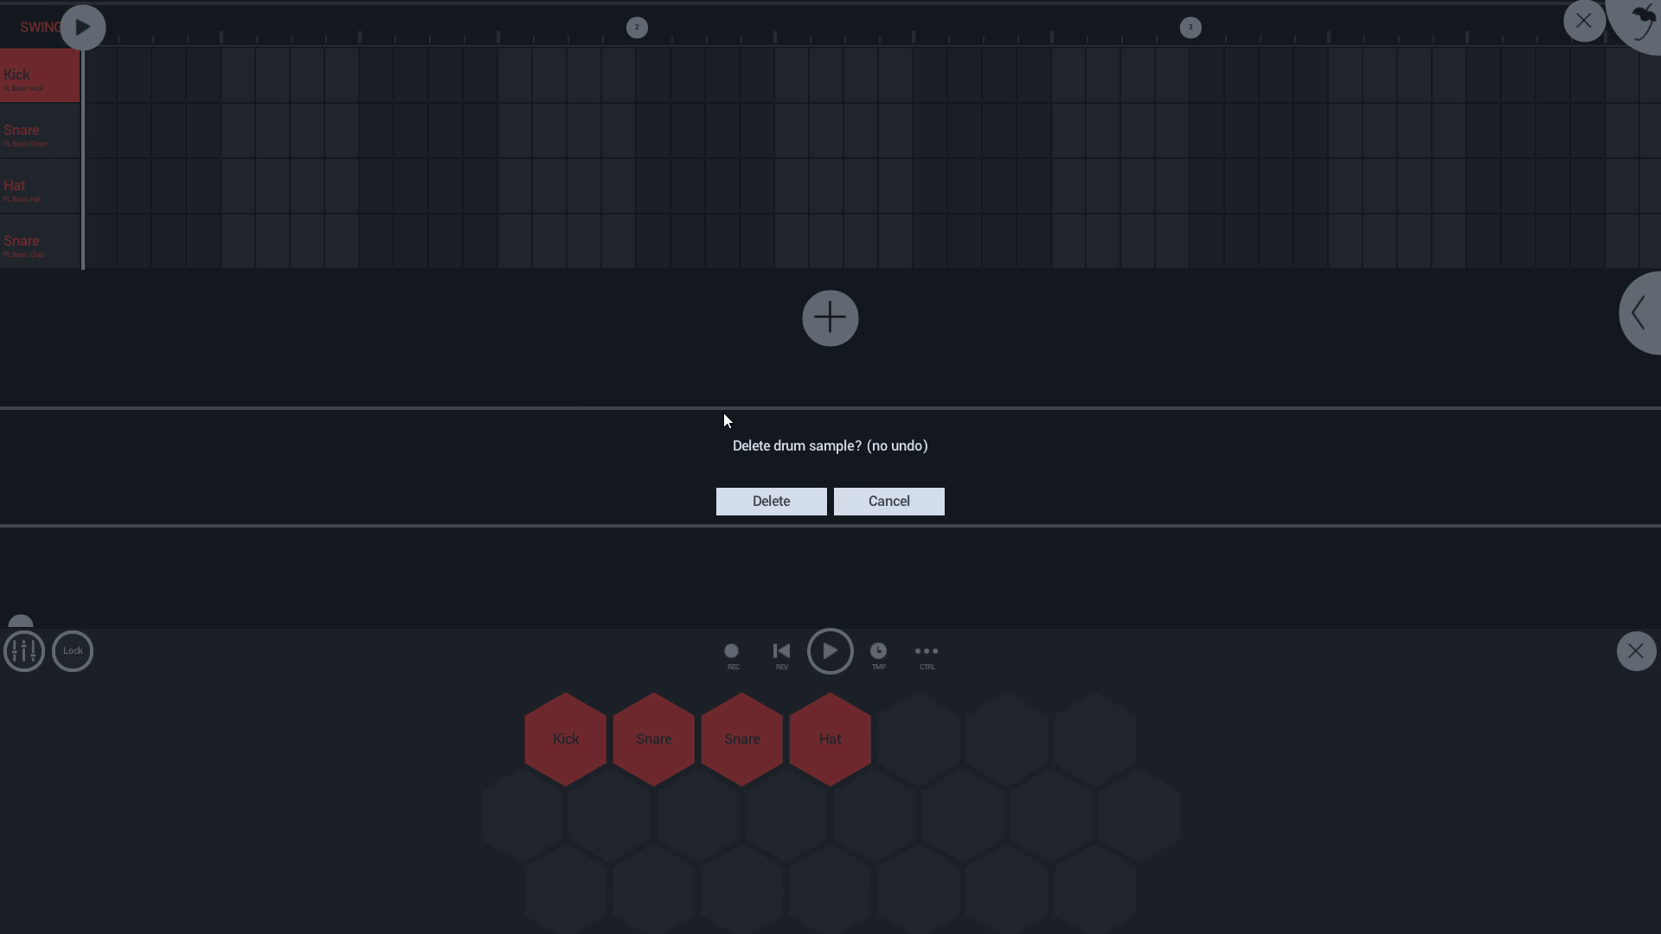
{"action": "left_click", "coordinate": [784, 489]}
{"action": "right_click", "coordinate": [28, 72]}
{"action": "left_click", "coordinate": [60, 152]}
{"action": "left_click", "coordinate": [784, 488]}
- Delete the Hat sample and the remaining Snare sample
{"action": "right_click", "coordinate": [35, 129]}
{"action": "left_click", "coordinate": [59, 205]}
{"action": "left_click", "coordinate": [784, 489]}
{"action": "right_click", "coordinate": [57, 76]}
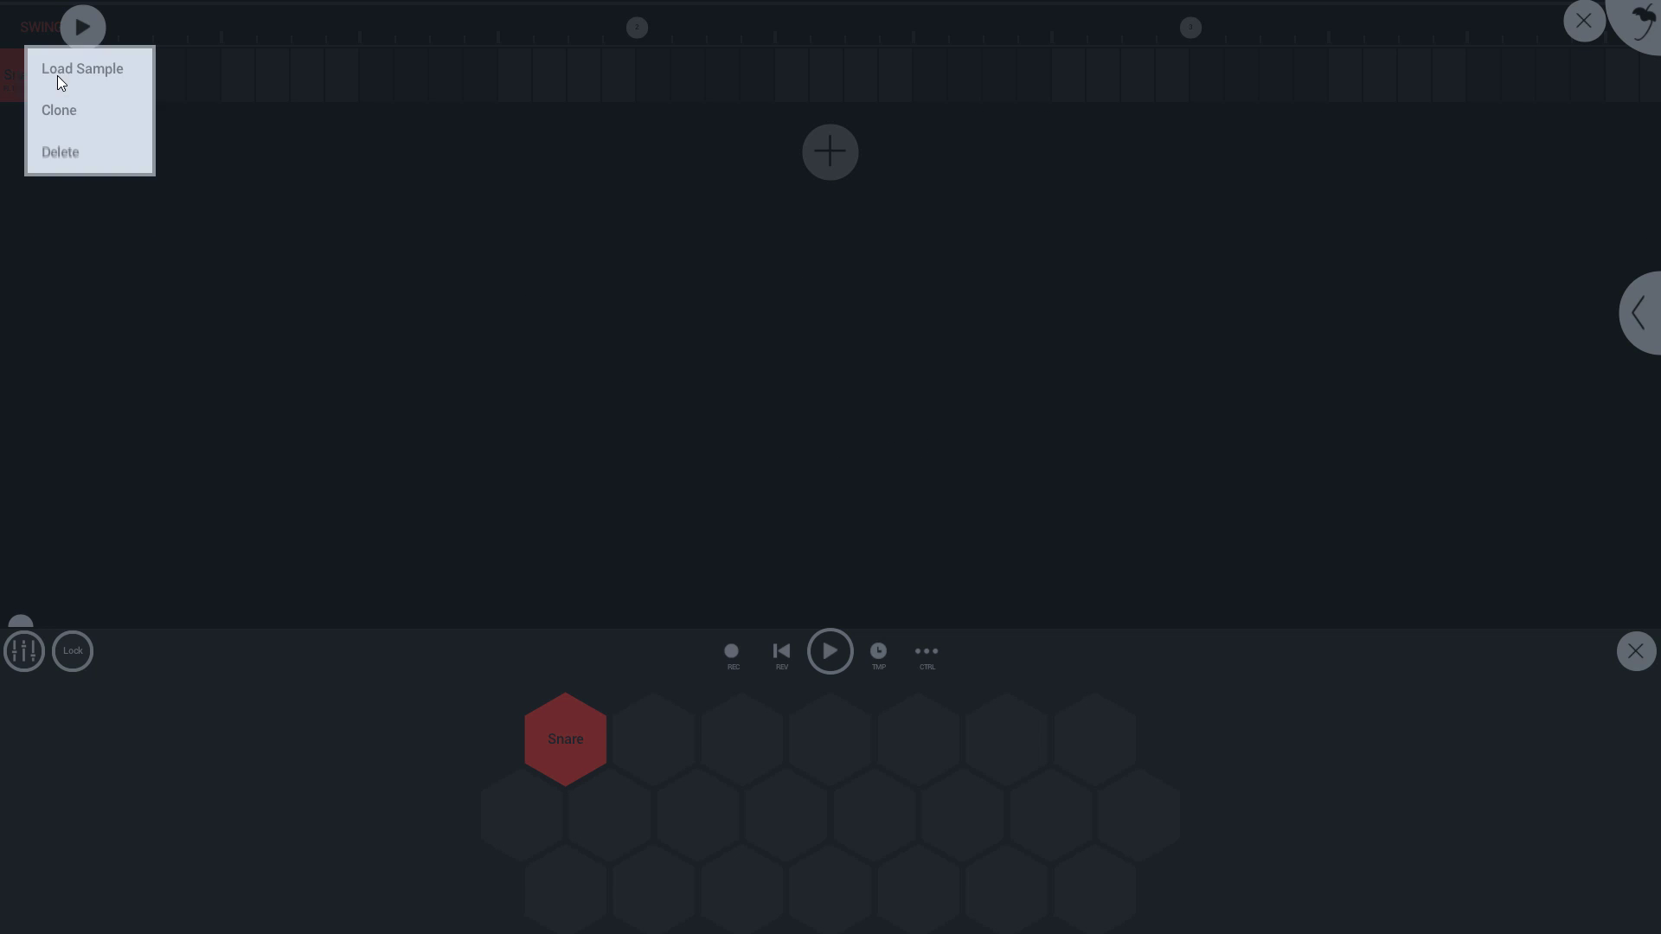
{"action": "left_click", "coordinate": [82, 162]}
{"action": "left_click", "coordinate": [749, 511]}
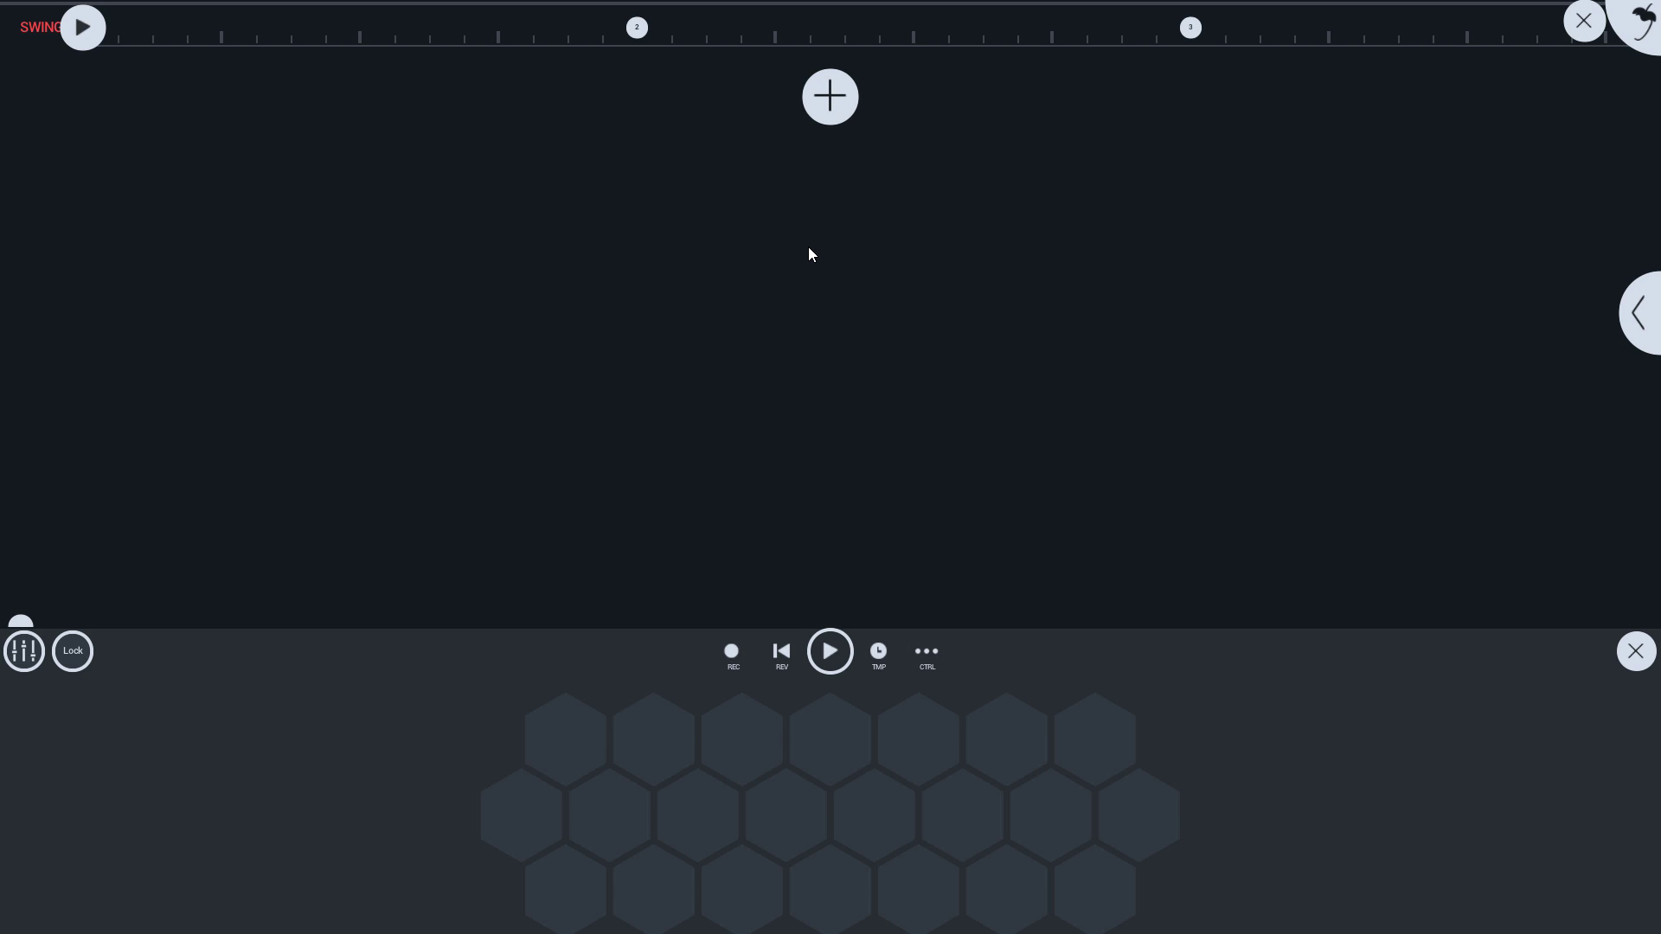
- Add a new pad holding the SR16 Kik_Hall 6 sample from My Samples
{"action": "left_click", "coordinate": [842, 106]}
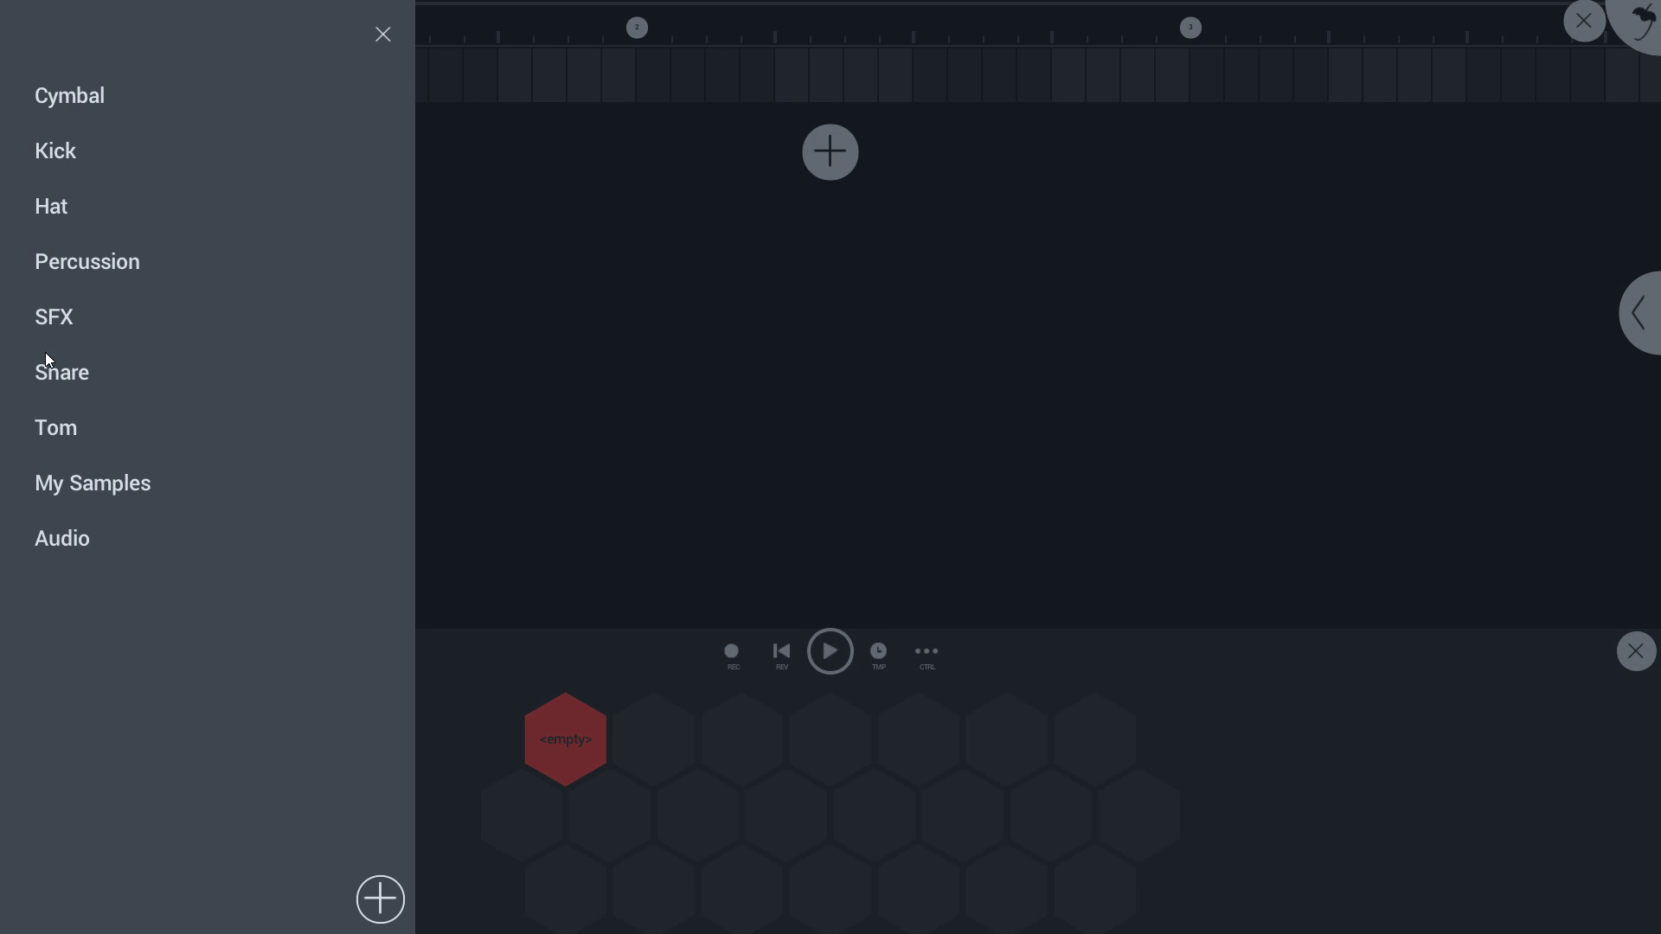
{"action": "left_click", "coordinate": [123, 486]}
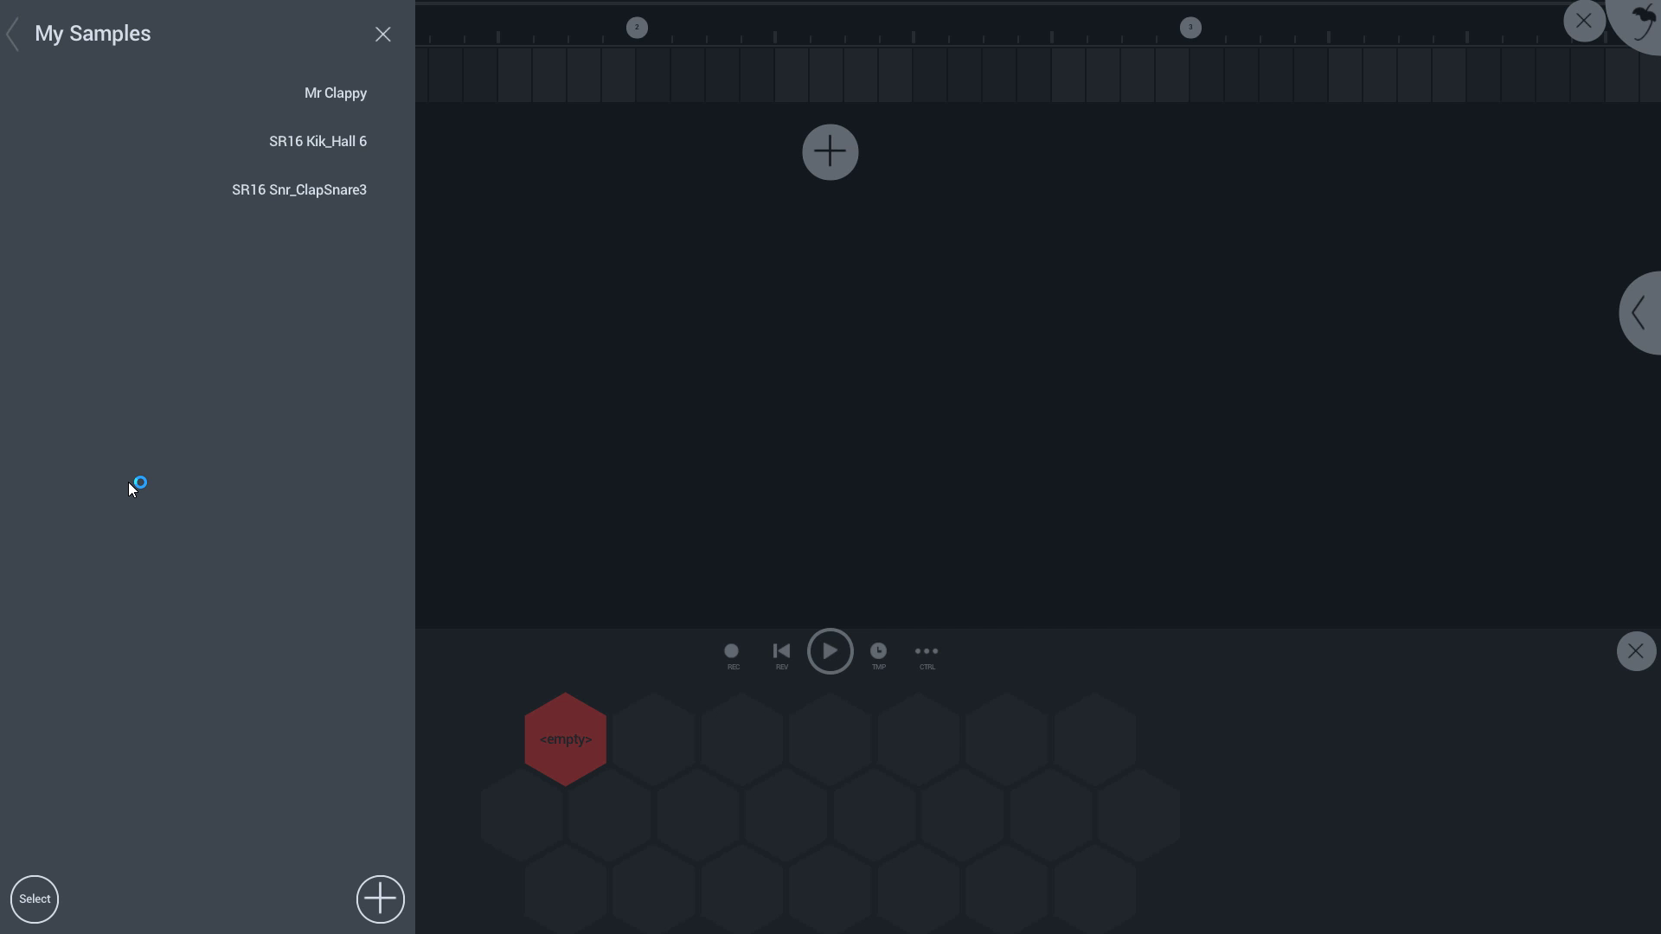
{"action": "left_click", "coordinate": [43, 32]}
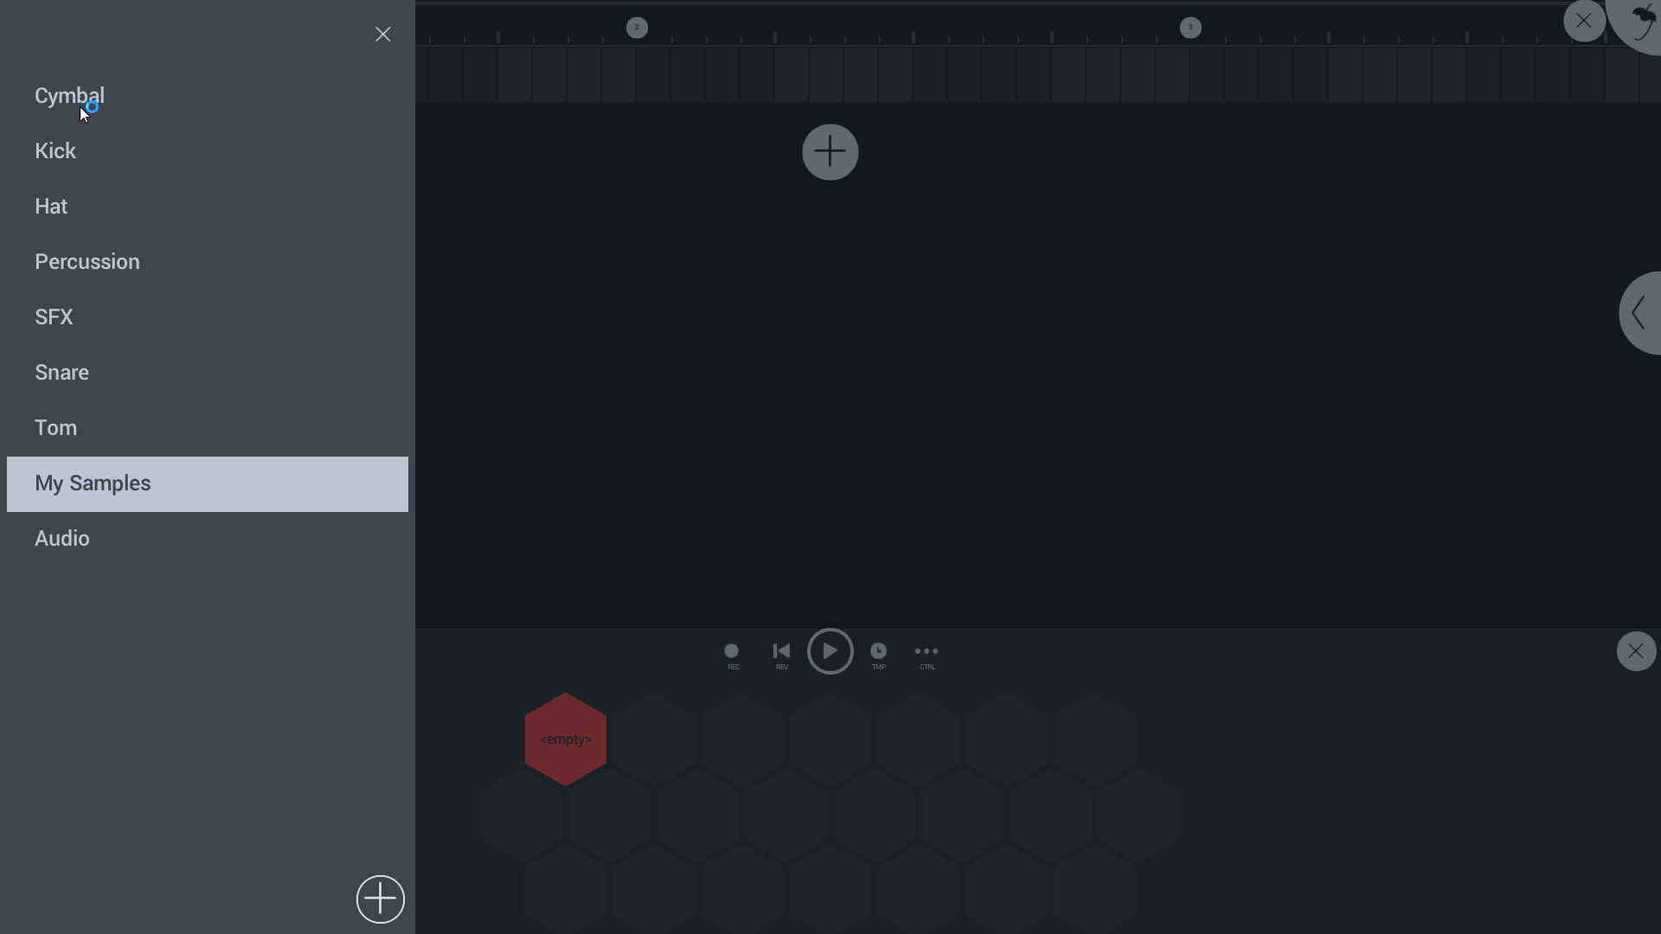
{"action": "left_click", "coordinate": [97, 481]}
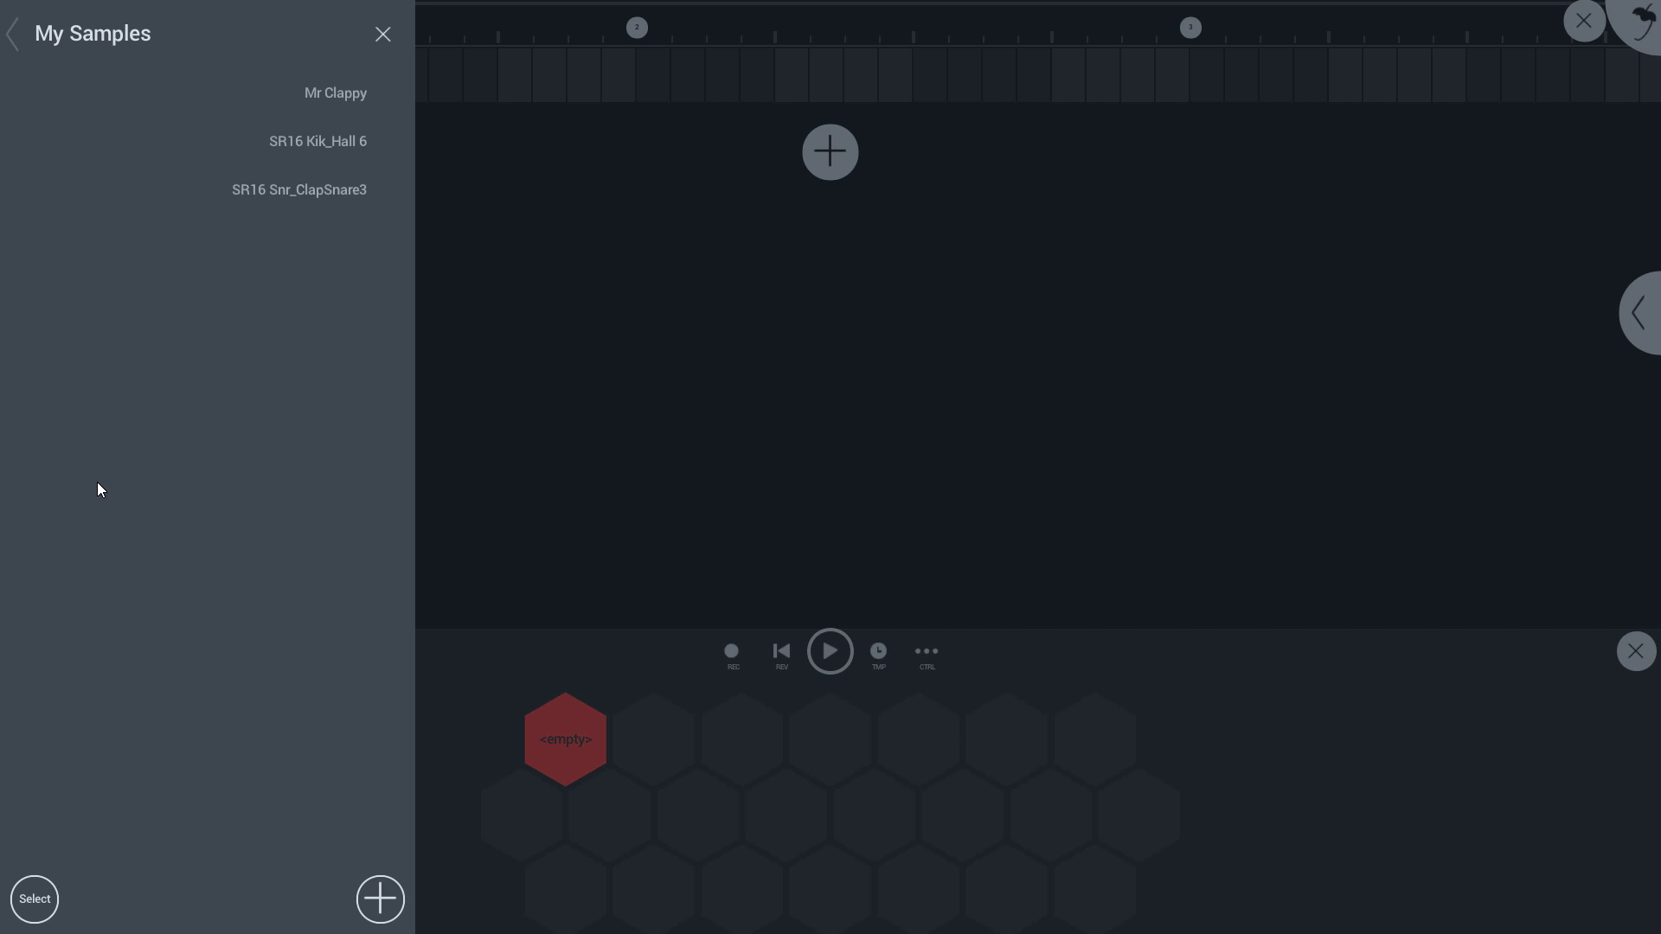
{"action": "left_click", "coordinate": [329, 145]}
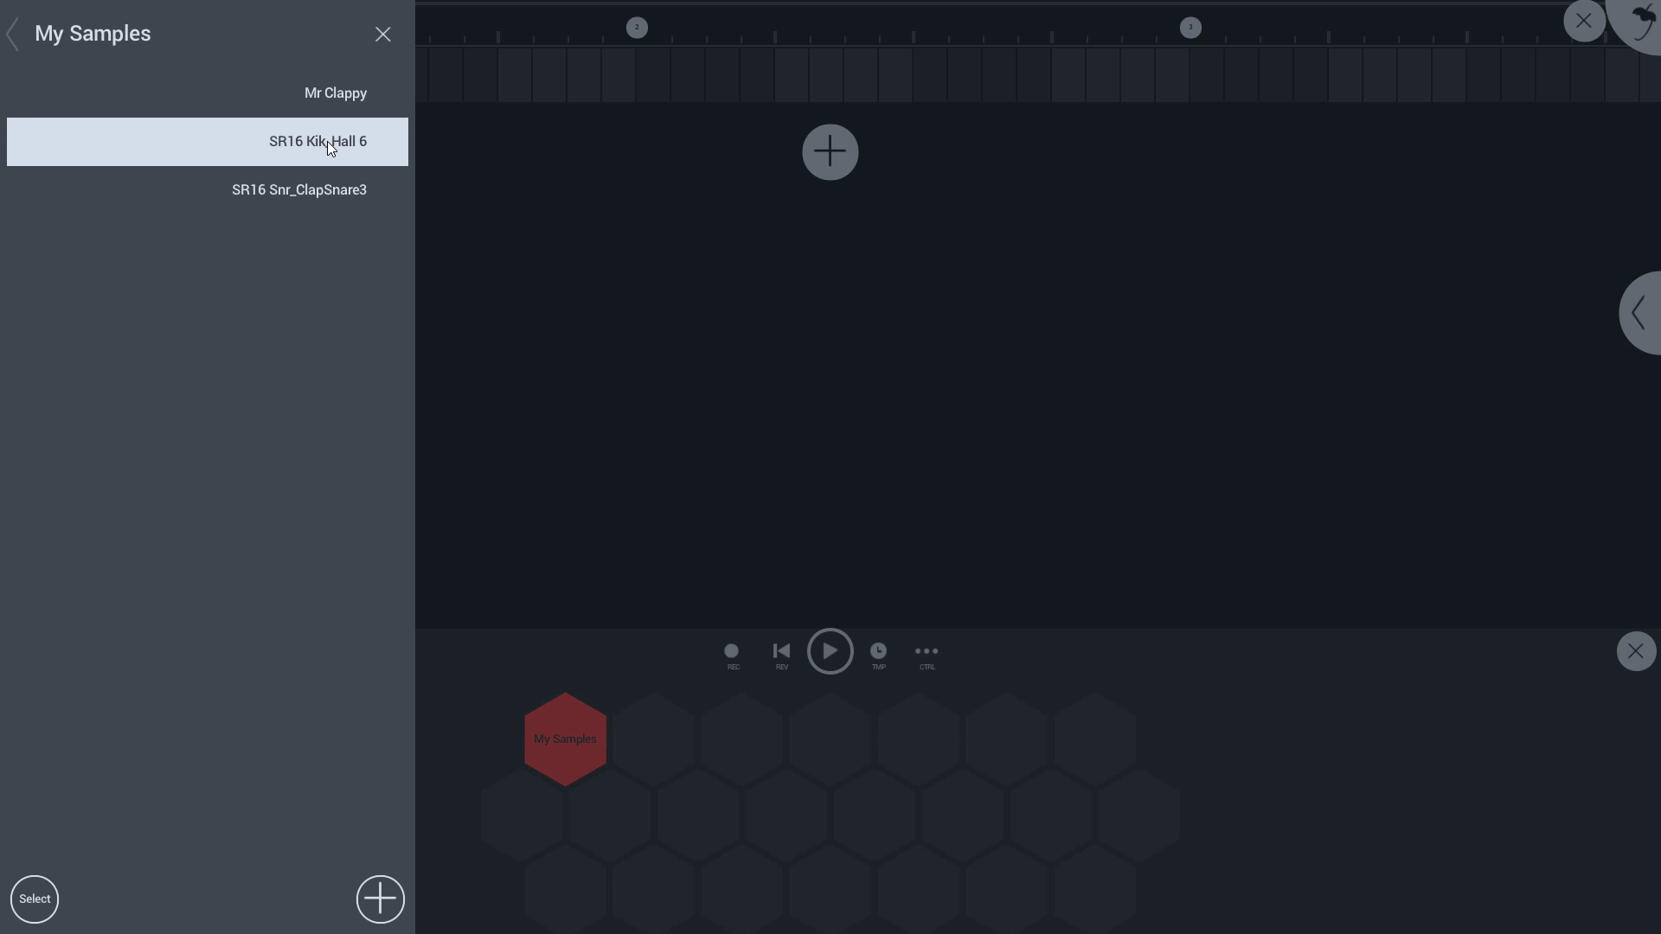
{"action": "left_click", "coordinate": [53, 33]}
- Place kick hits on steps 1, 5, 7 and 9 and play the pattern
{"action": "left_click", "coordinate": [639, 188]}
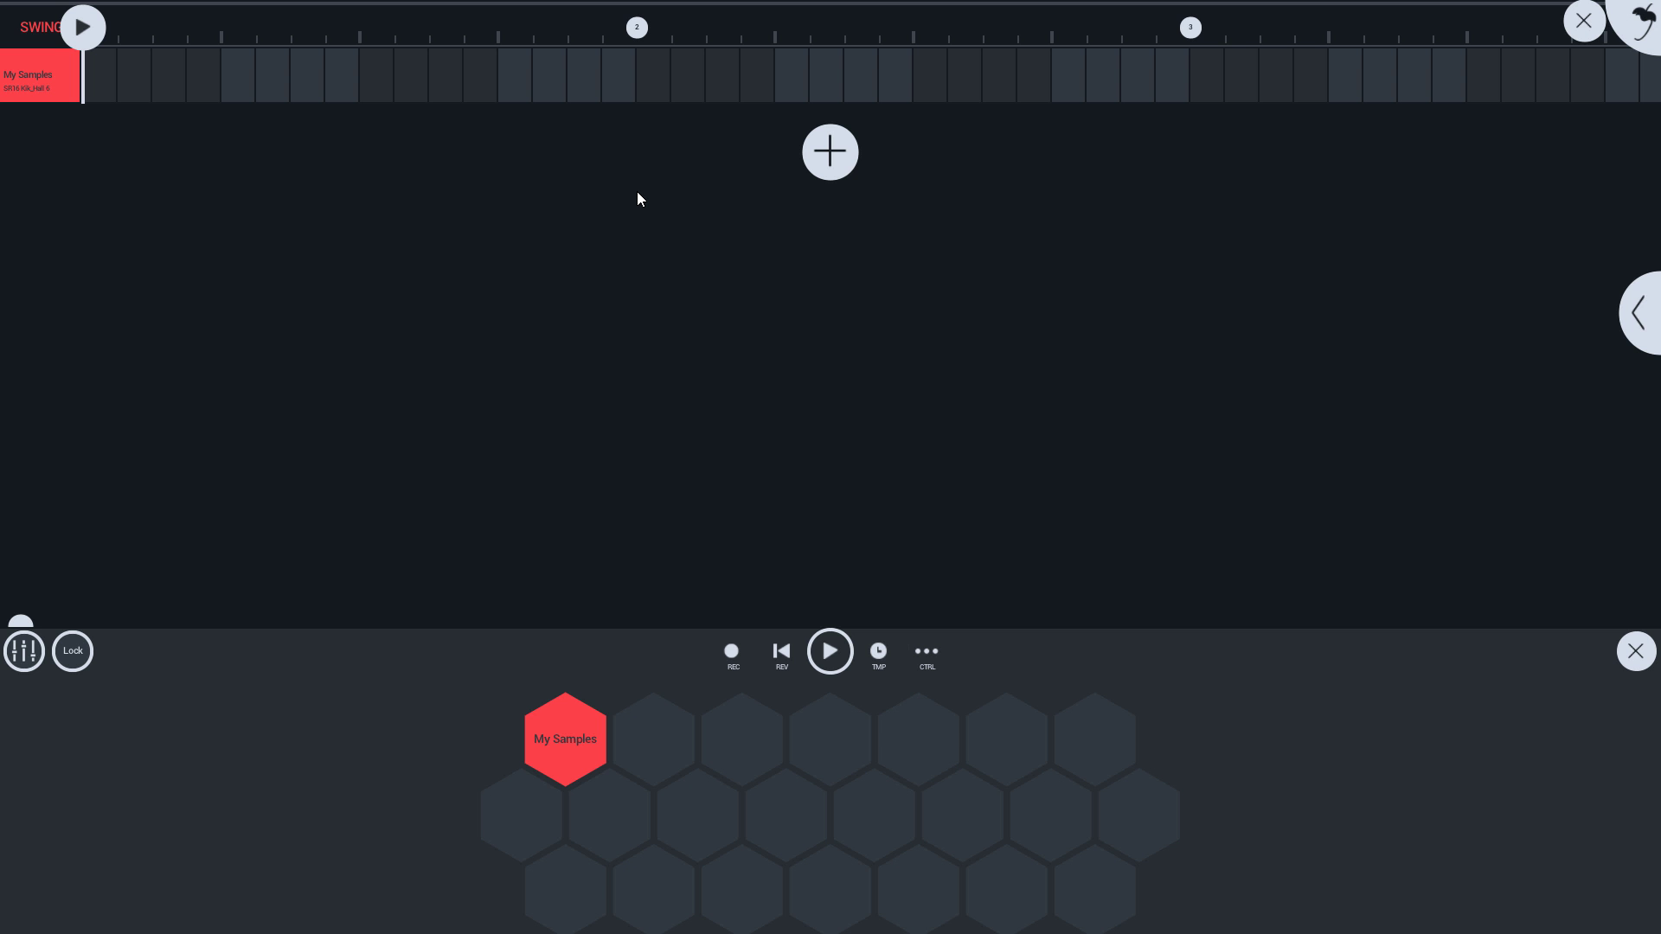
{"action": "left_click", "coordinate": [100, 86]}
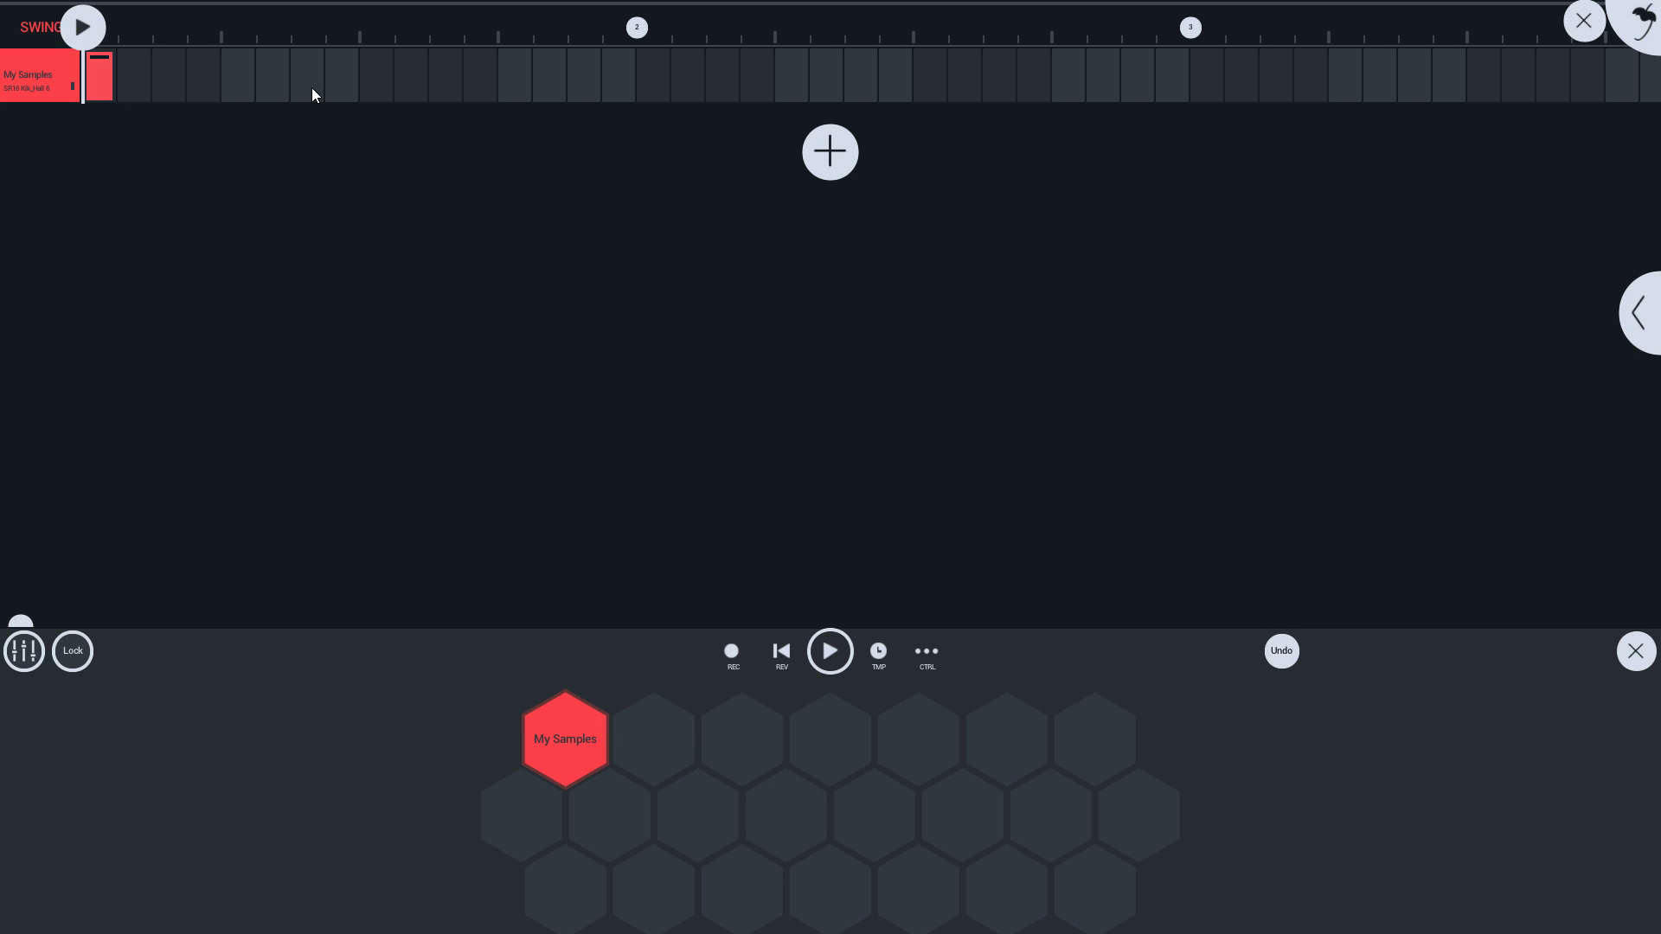
{"action": "left_click", "coordinate": [242, 85]}
{"action": "left_click", "coordinate": [307, 87]}
{"action": "left_click", "coordinate": [374, 87]}
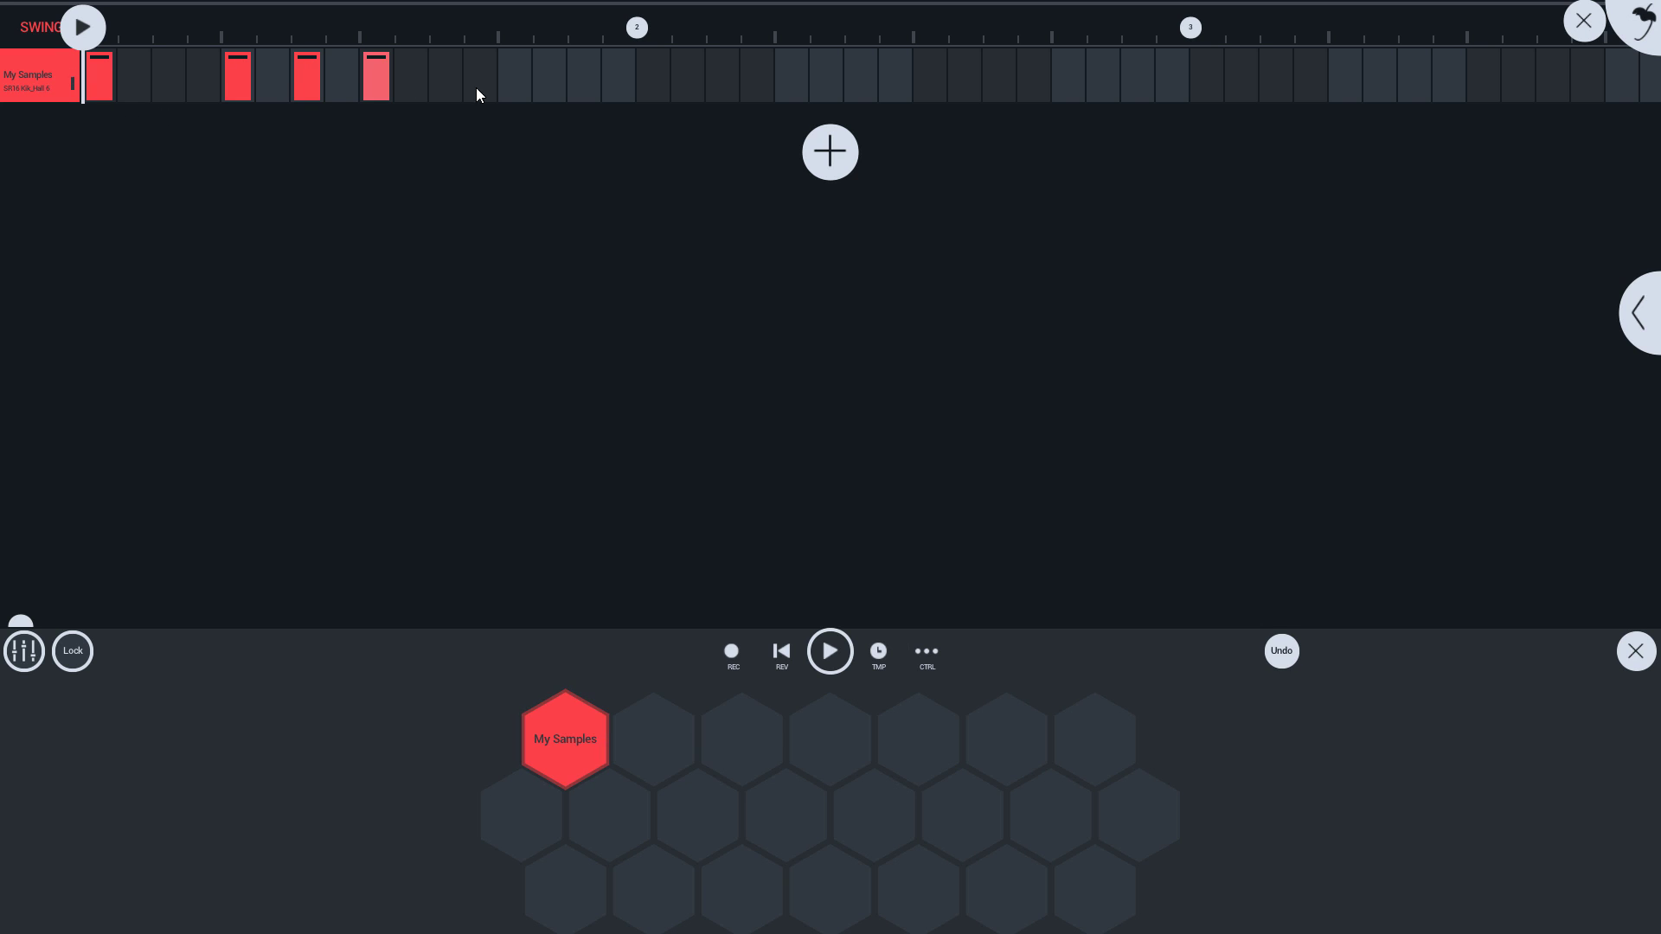
{"action": "key", "text": "space"}
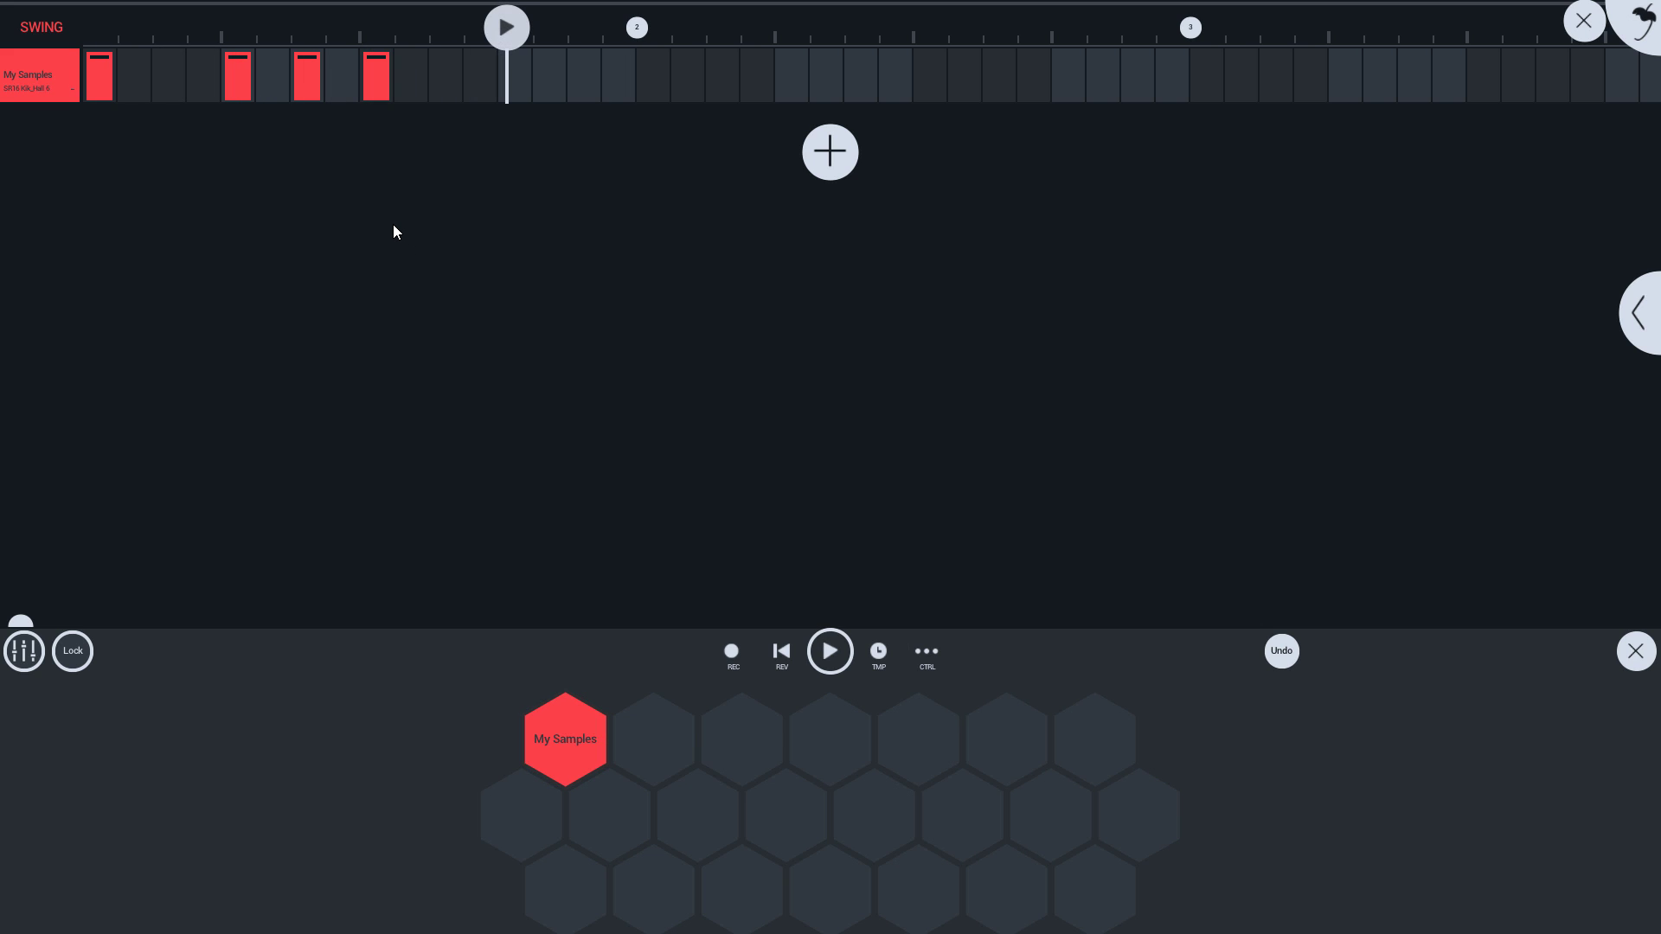
- Add a second pad and, after auditioning several snares, load Attack Snare 30
{"action": "left_click", "coordinate": [827, 153]}
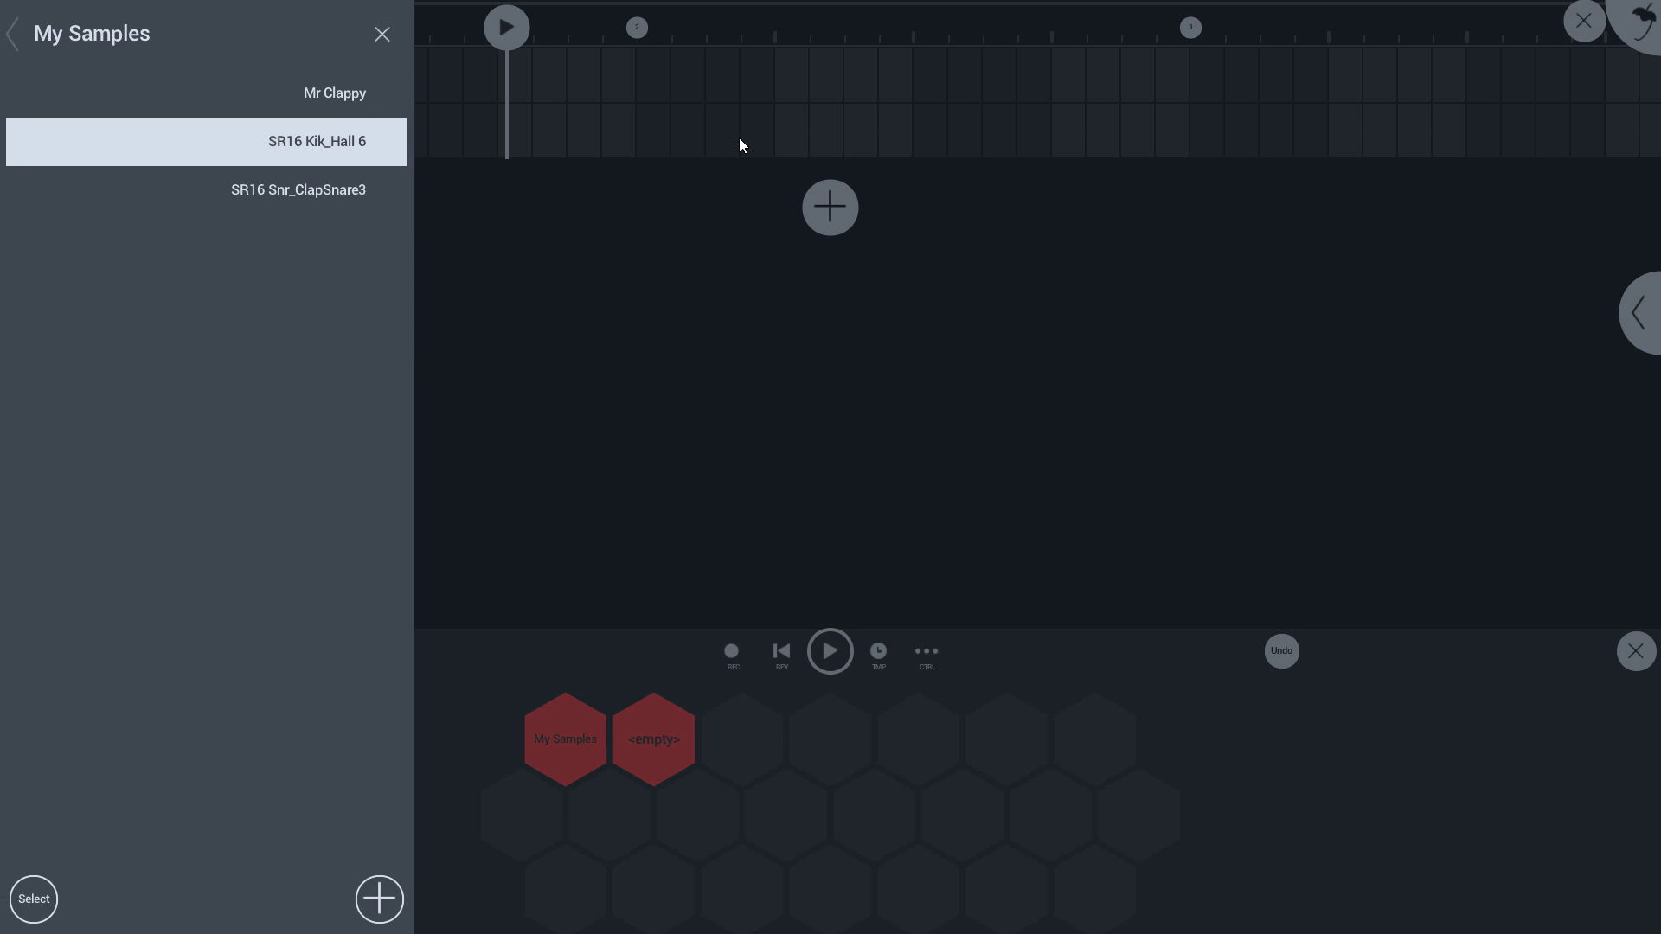
{"action": "left_click", "coordinate": [93, 31]}
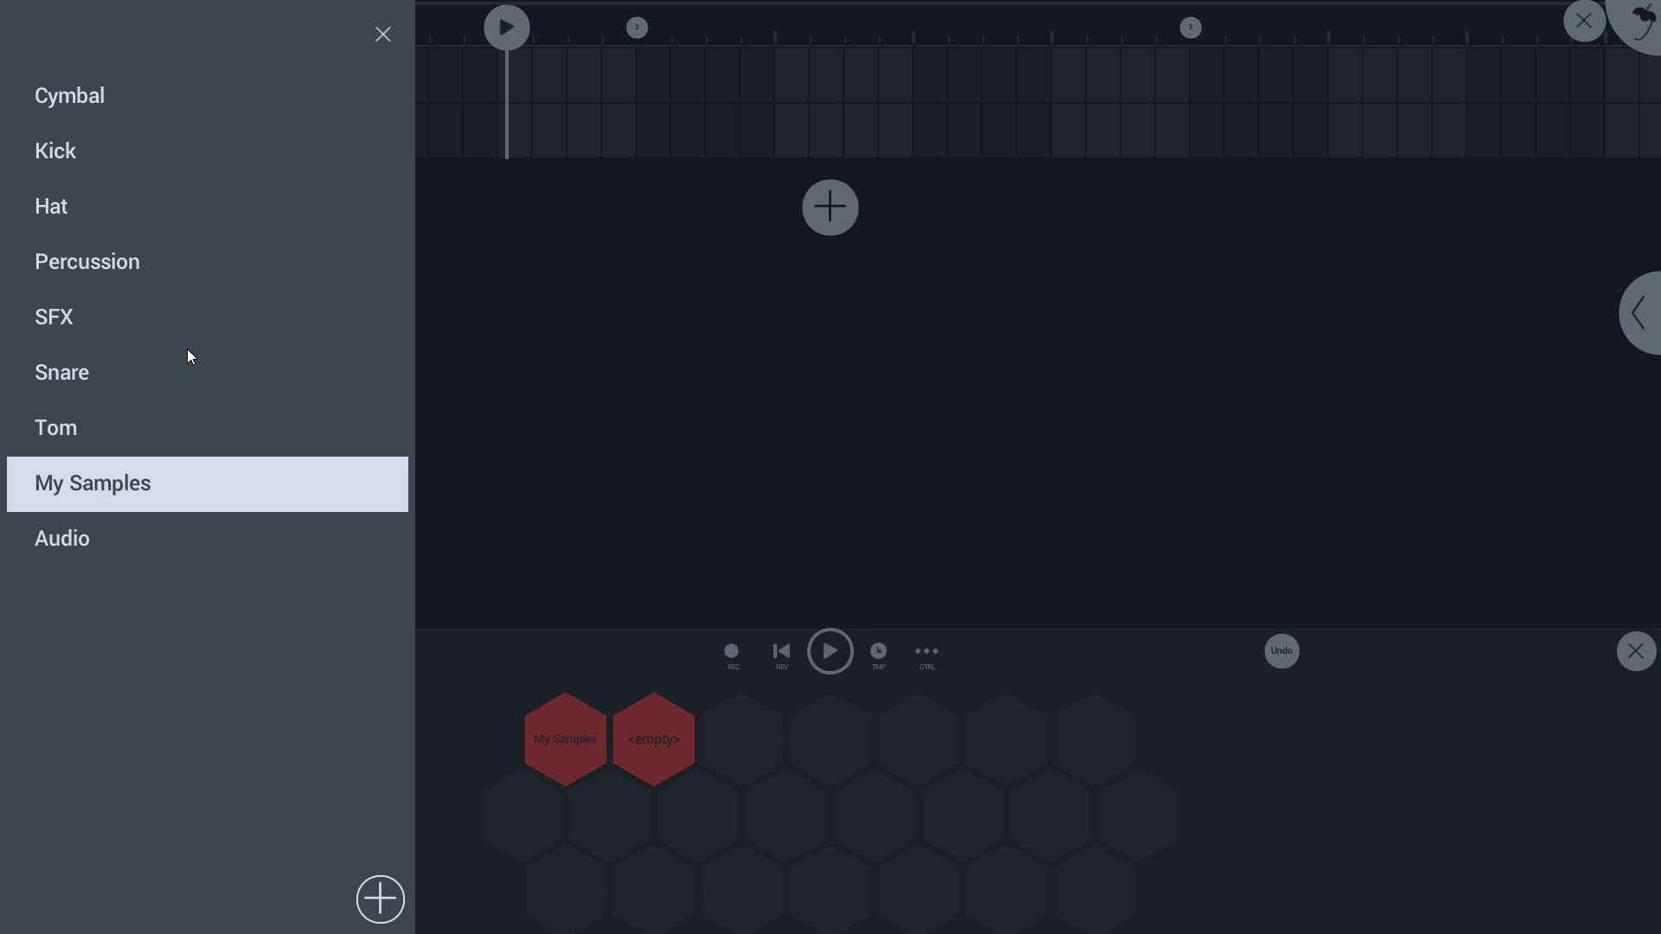
{"action": "left_click", "coordinate": [84, 366]}
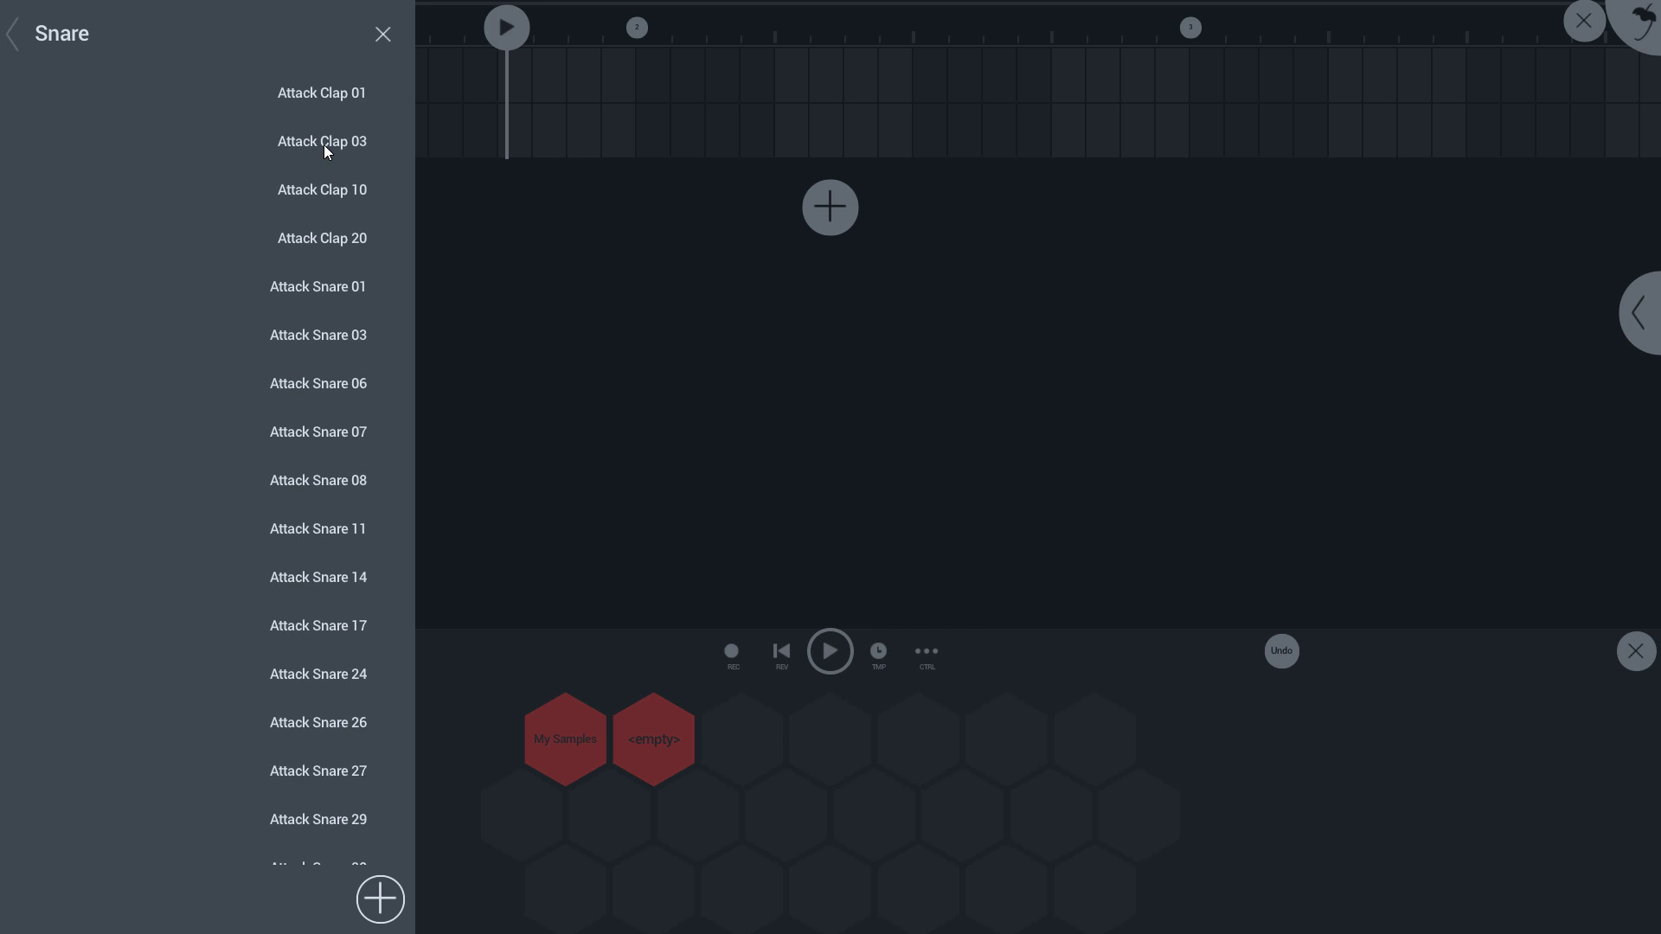
{"action": "left_click", "coordinate": [325, 143]}
{"action": "left_click", "coordinate": [314, 303]}
{"action": "scroll", "coordinate": [303, 474], "scroll_direction": "down", "scroll_amount": 7}
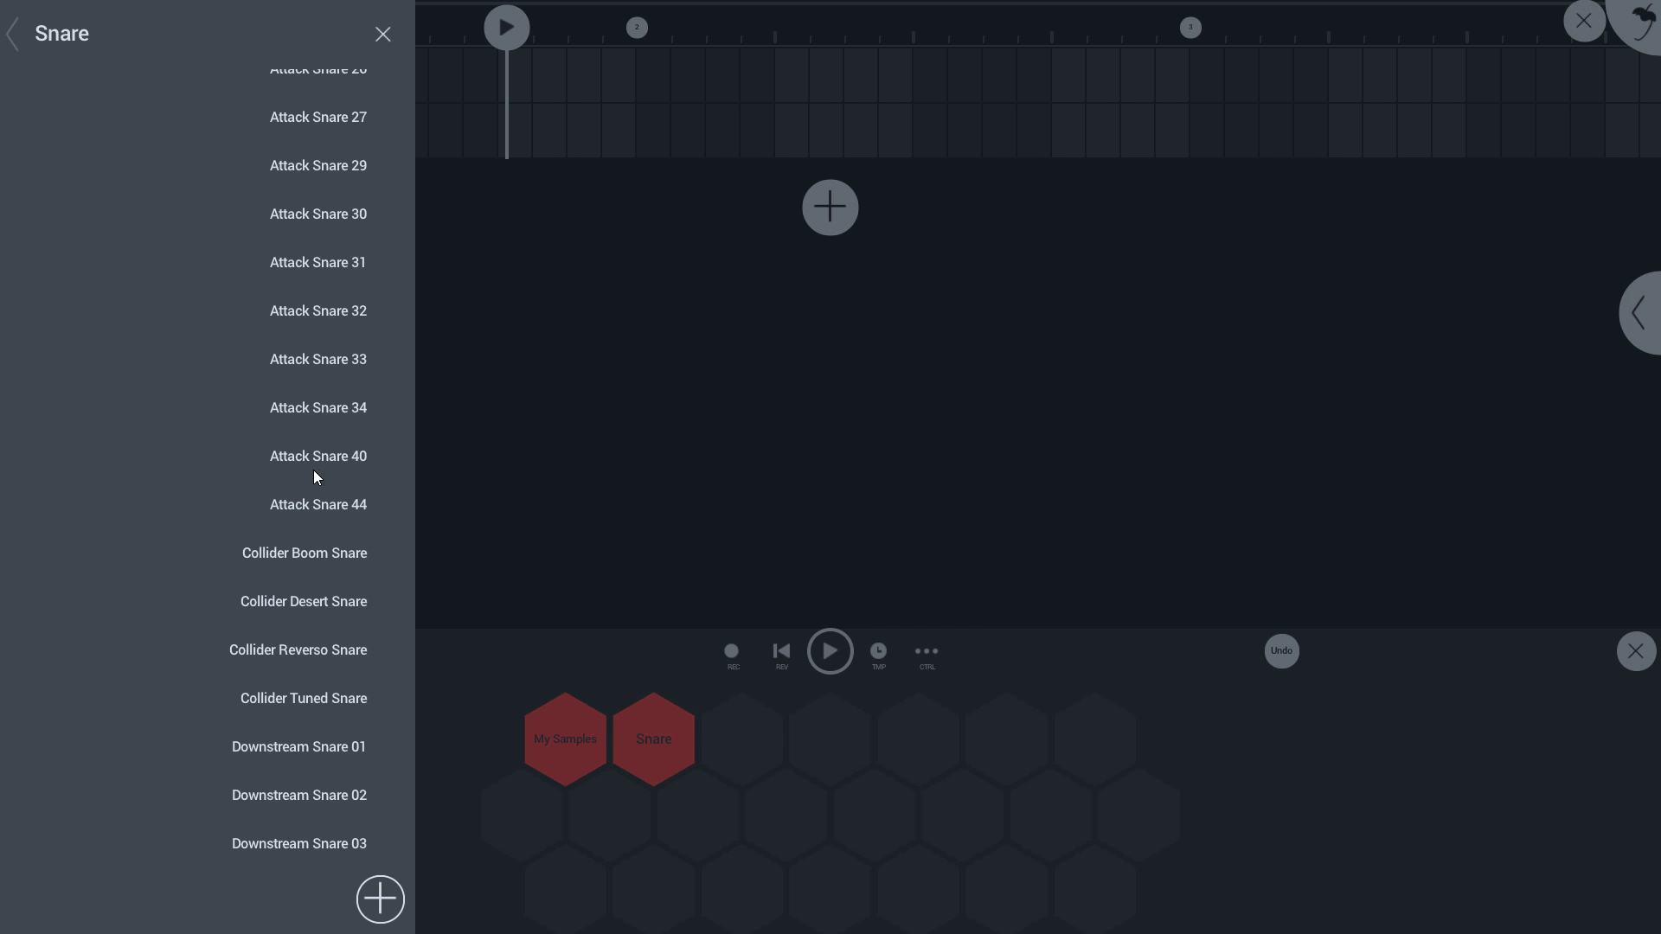
{"action": "left_click", "coordinate": [303, 476]}
{"action": "left_click", "coordinate": [295, 650]}
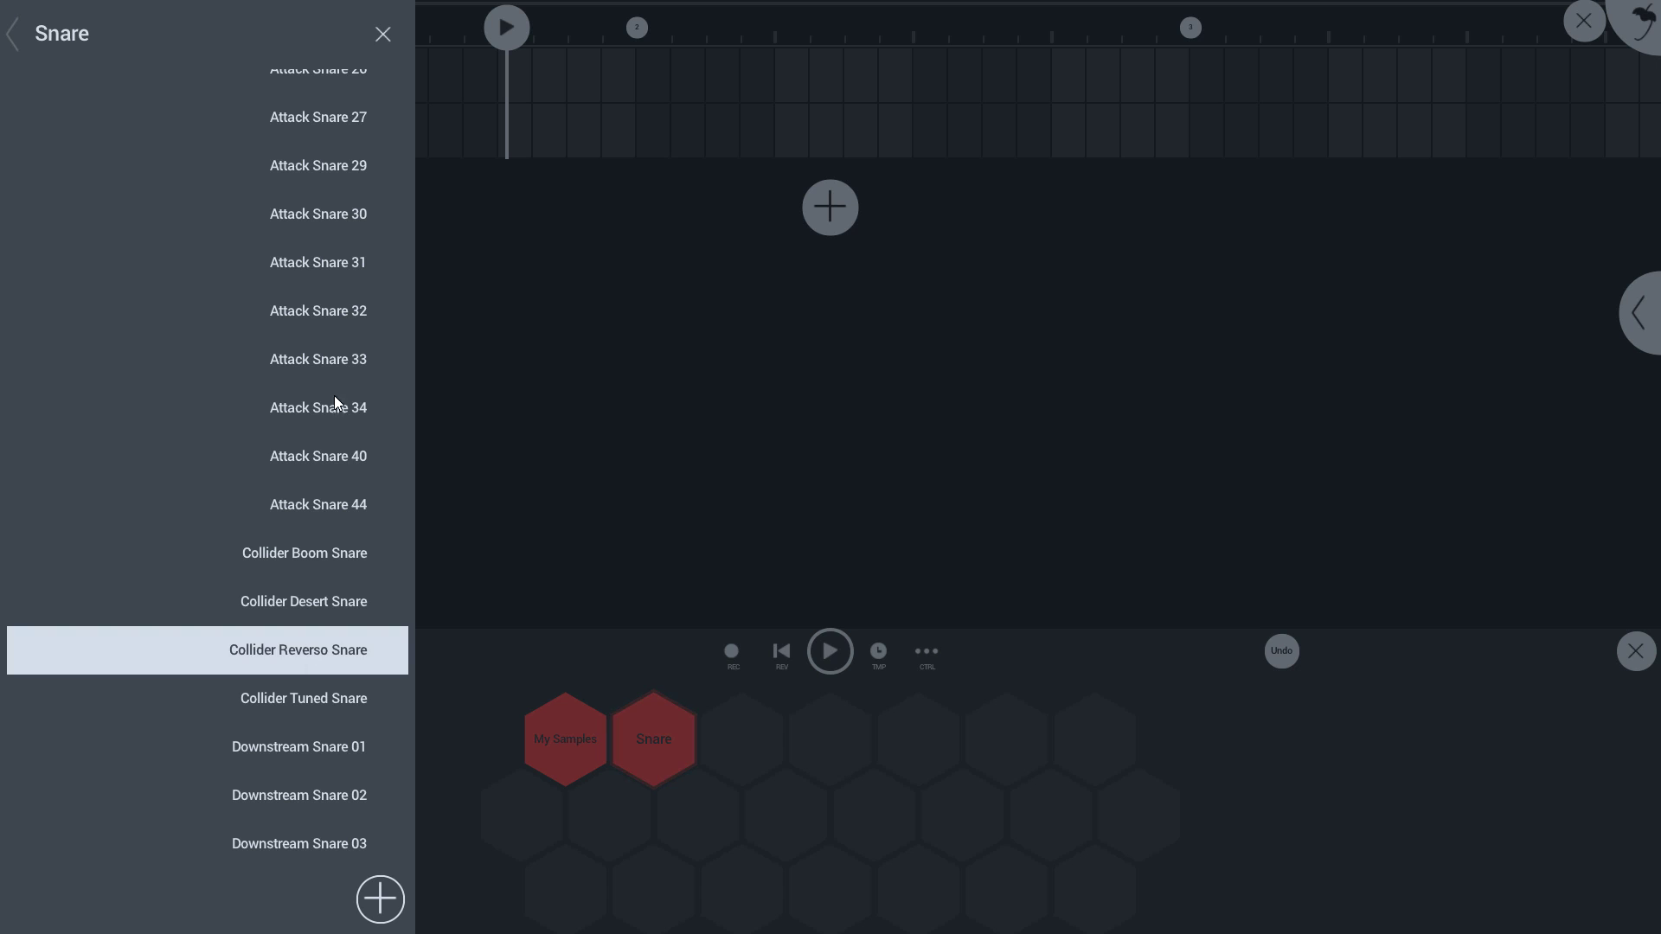
{"action": "left_click", "coordinate": [339, 215]}
{"action": "left_click", "coordinate": [662, 310]}
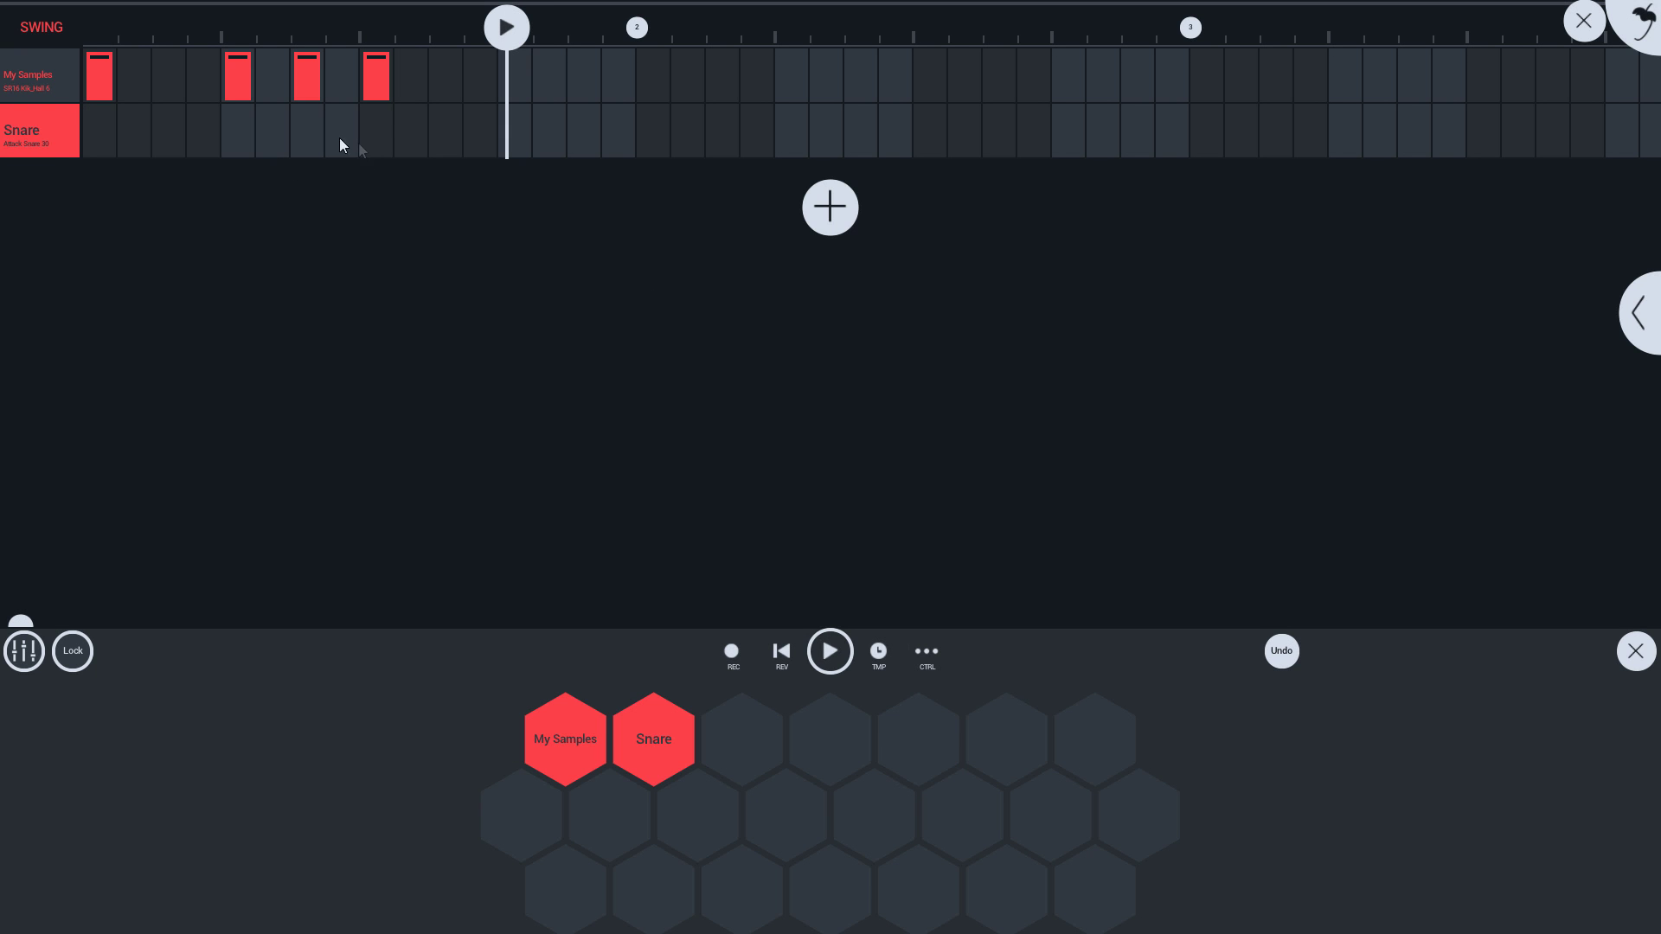
- Add two snare hits to the pattern, then add a third empty pad
{"action": "left_click", "coordinate": [372, 146]}
{"action": "key", "text": "space"}
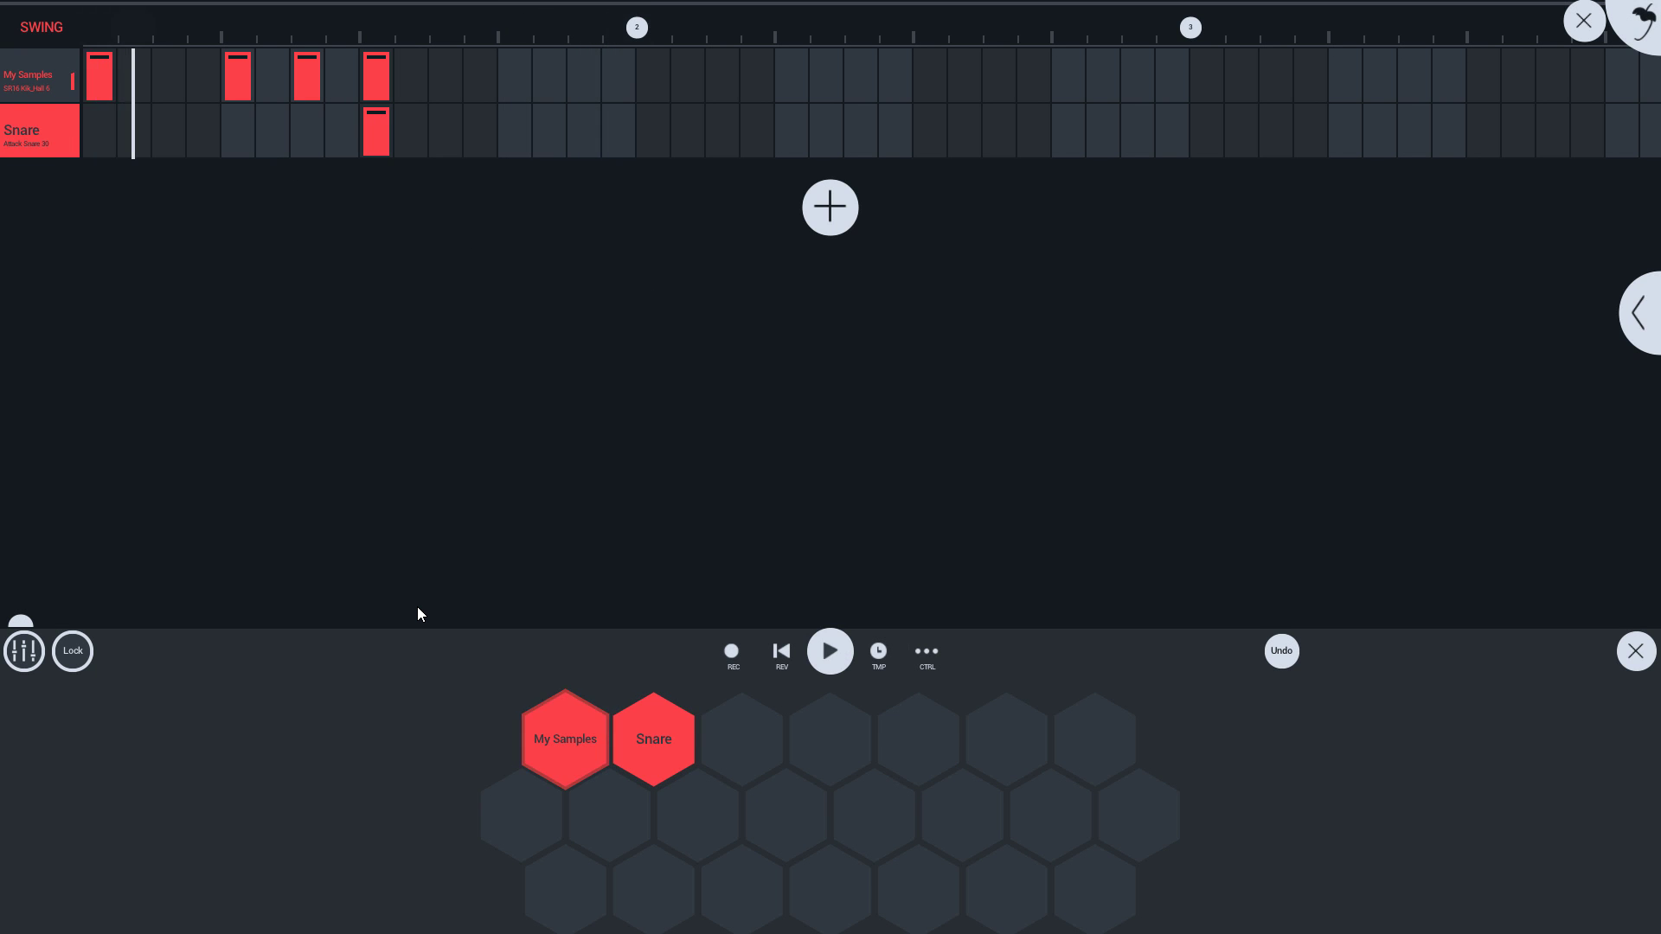
{"action": "left_click", "coordinate": [585, 137]}
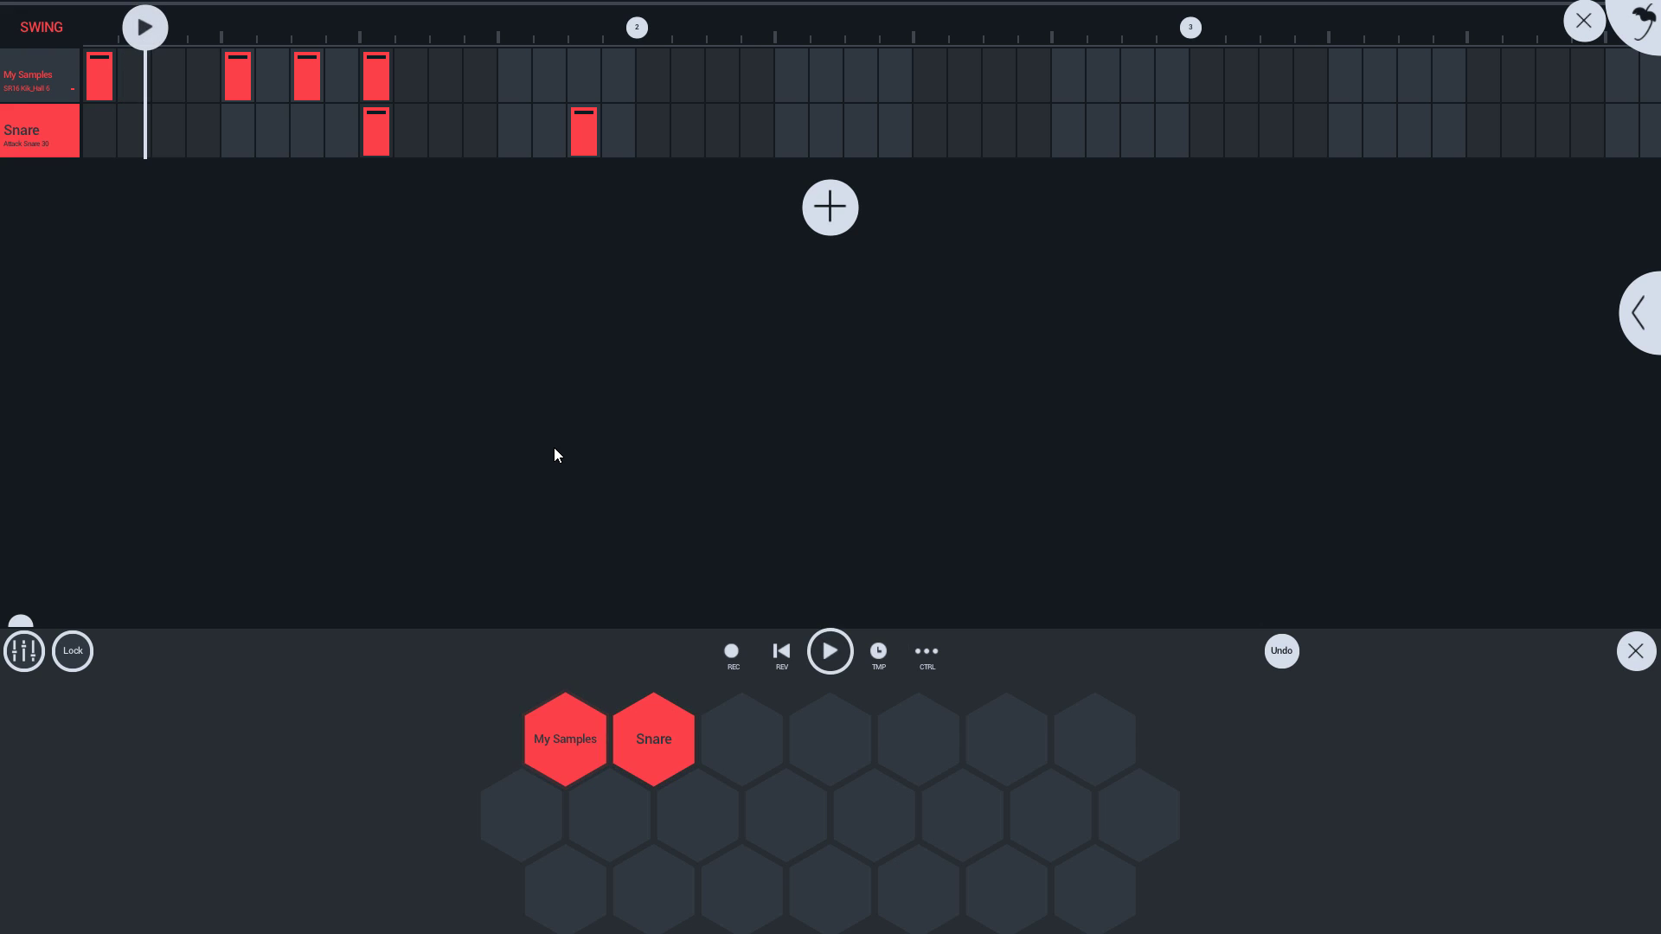
{"action": "left_click", "coordinate": [830, 208]}
{"action": "left_click", "coordinate": [55, 35]}
- Load the Mr Clappy sample from My Samples onto the third pad
{"action": "left_click", "coordinate": [259, 482]}
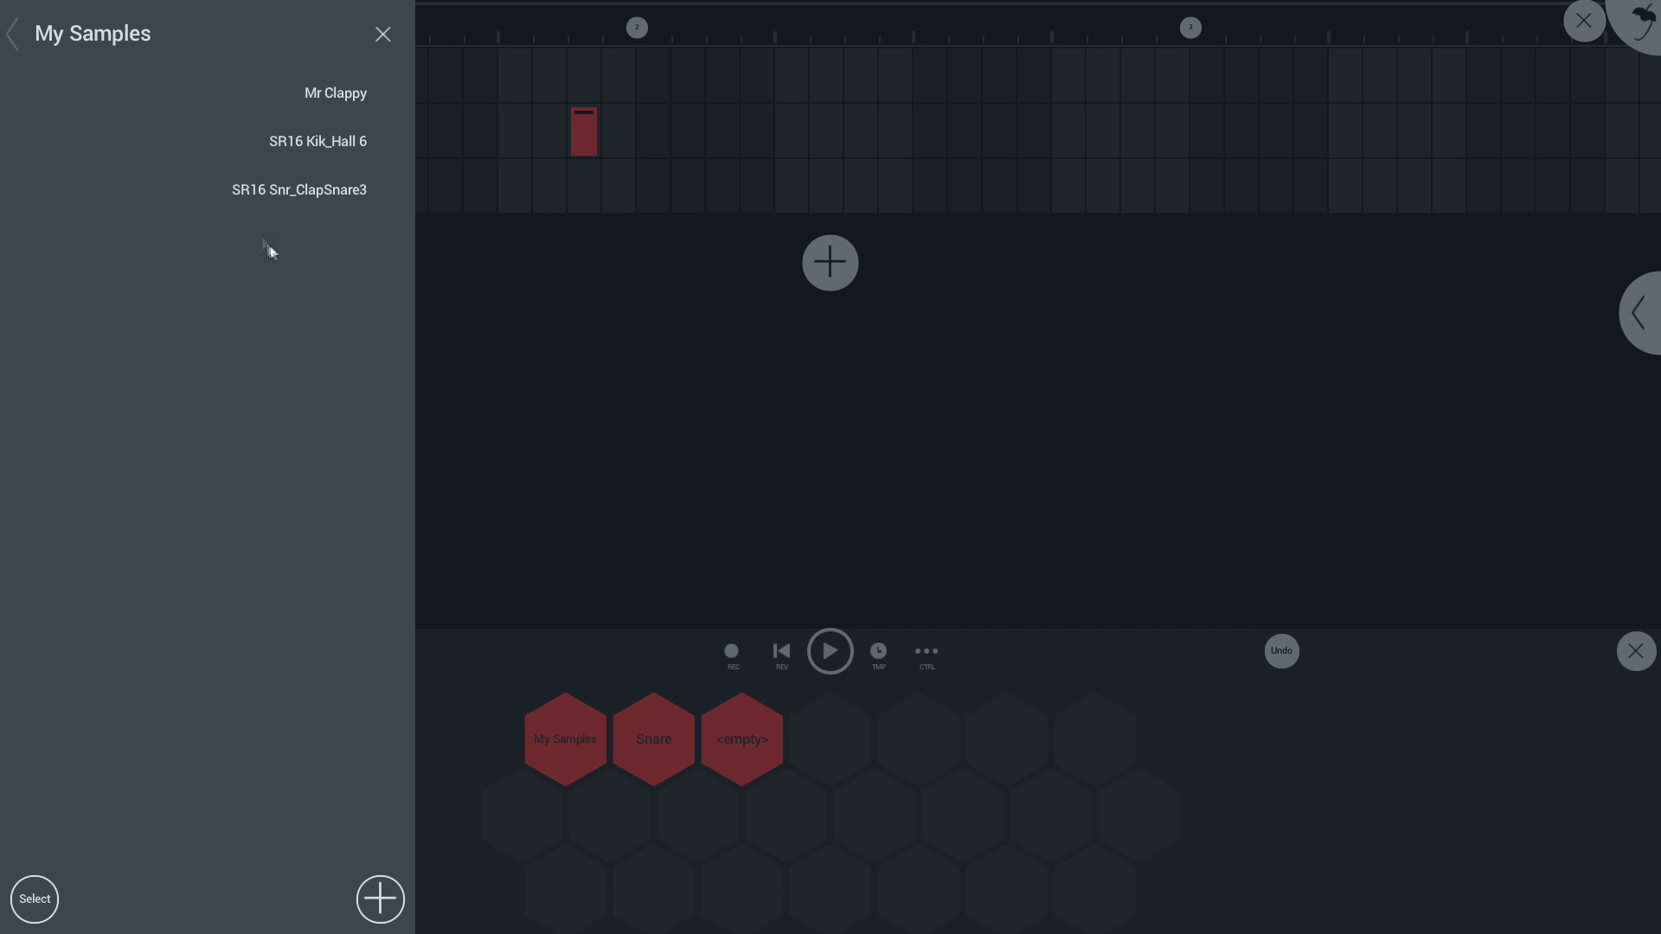
{"action": "left_click", "coordinate": [300, 195]}
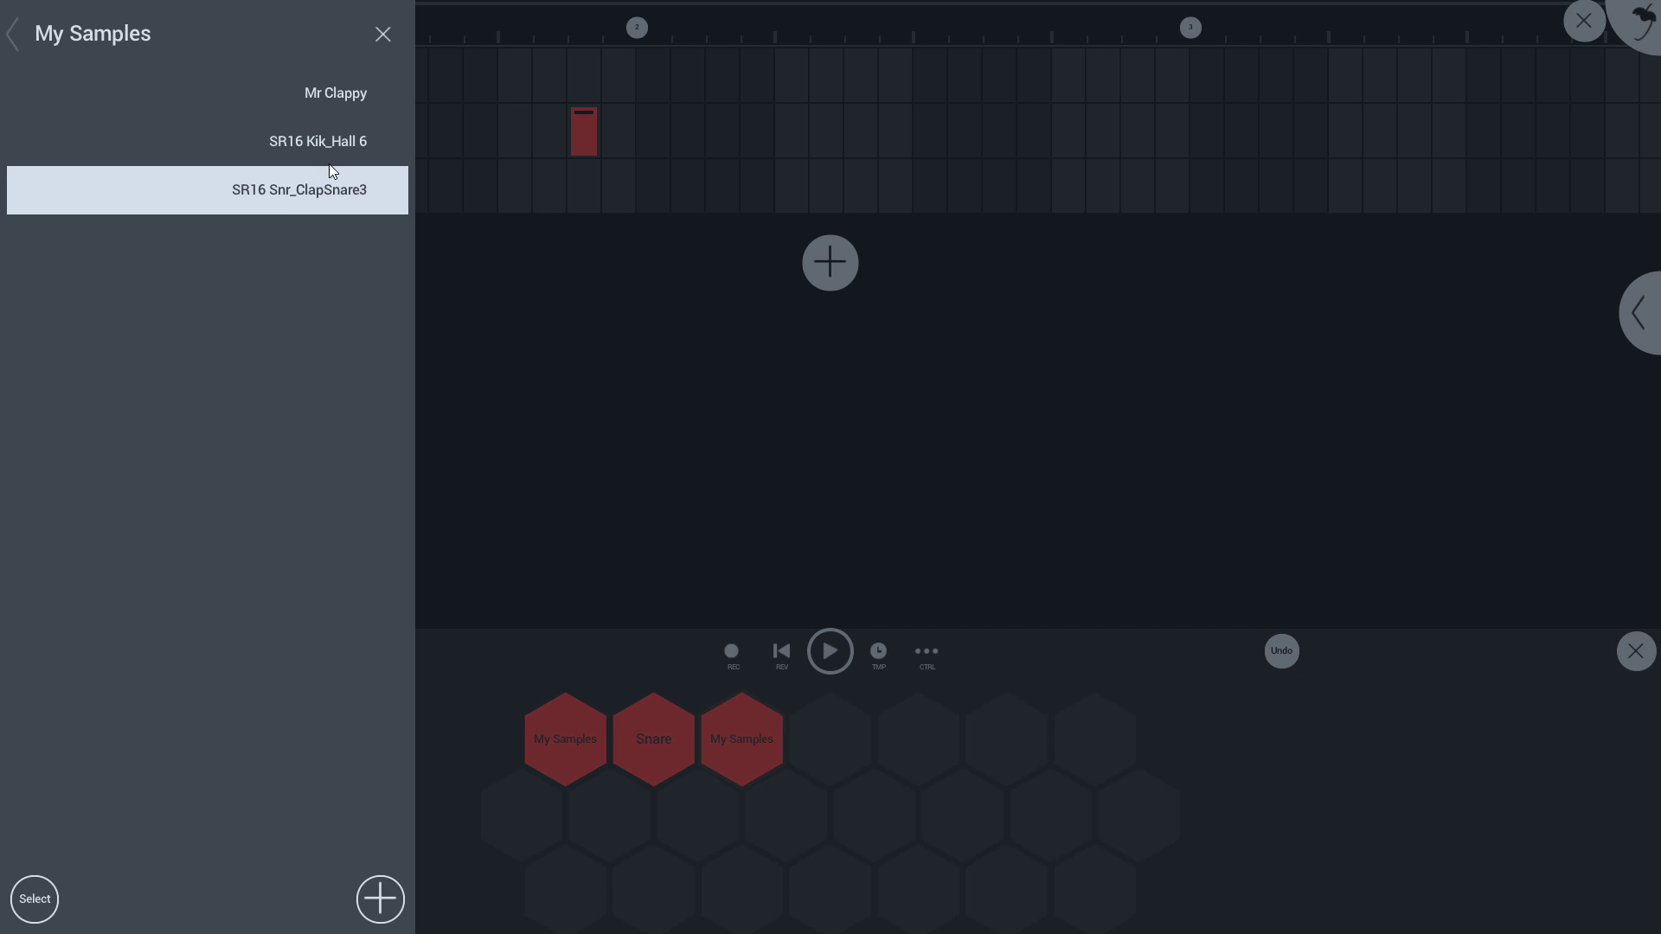
{"action": "left_click", "coordinate": [344, 101]}
{"action": "left_click", "coordinate": [383, 33]}
- Add two Mr Clappy hits, play and rewind, then close the step editor
{"action": "left_click", "coordinate": [480, 187]}
{"action": "key", "text": "space"}
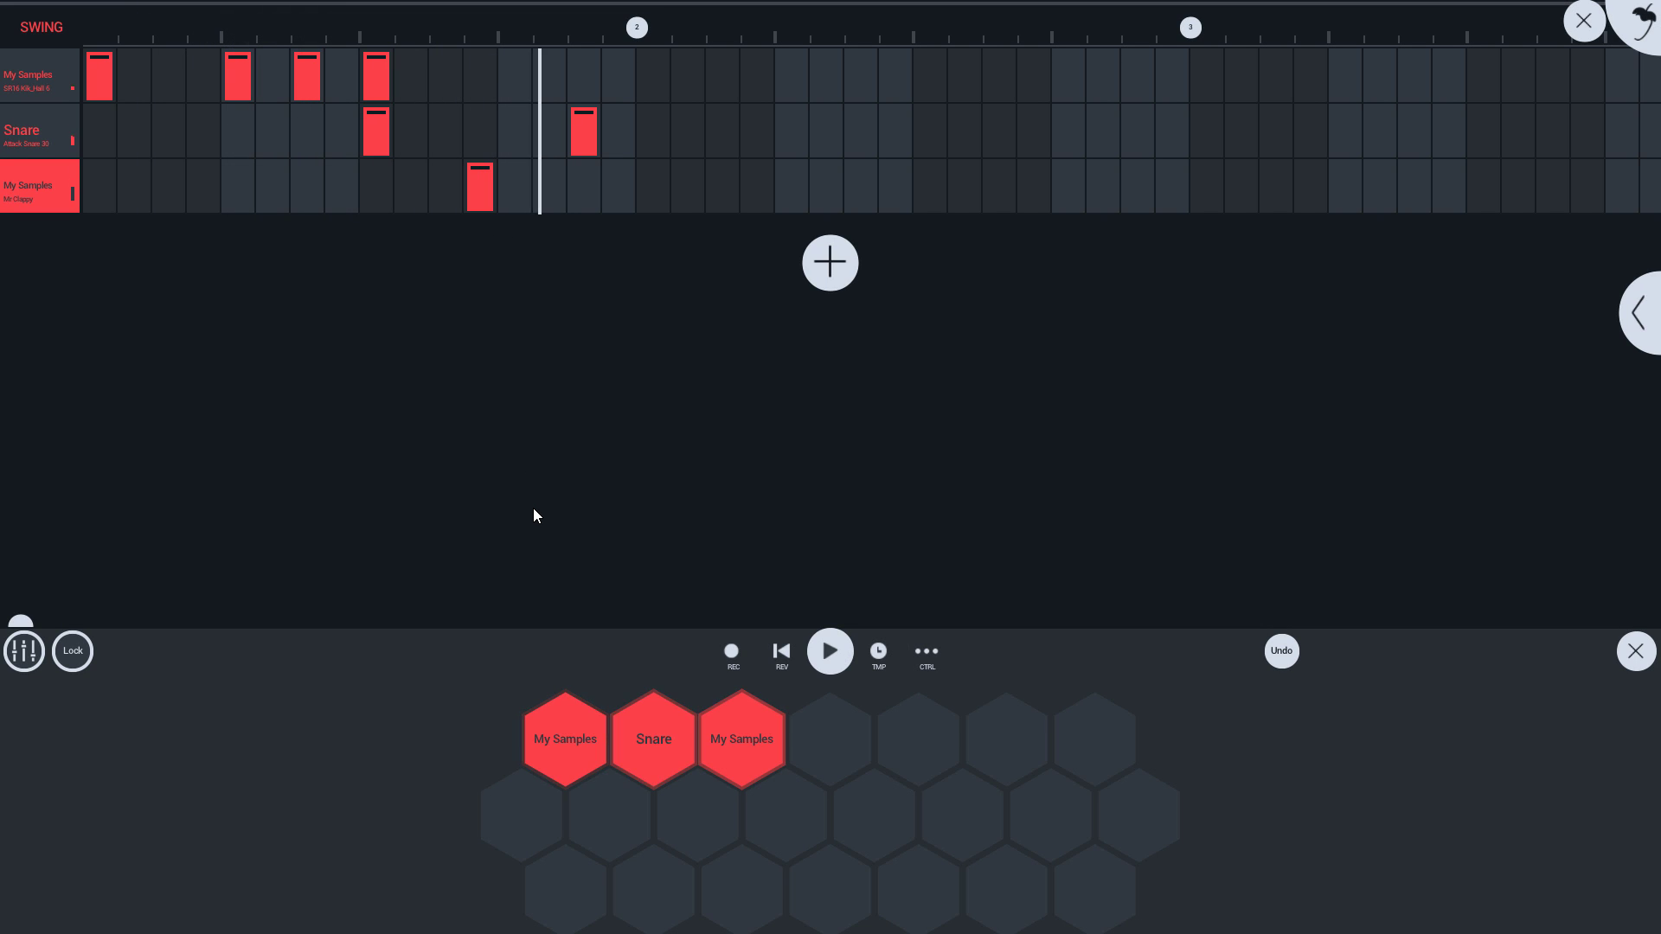
{"action": "left_click", "coordinate": [622, 189]}
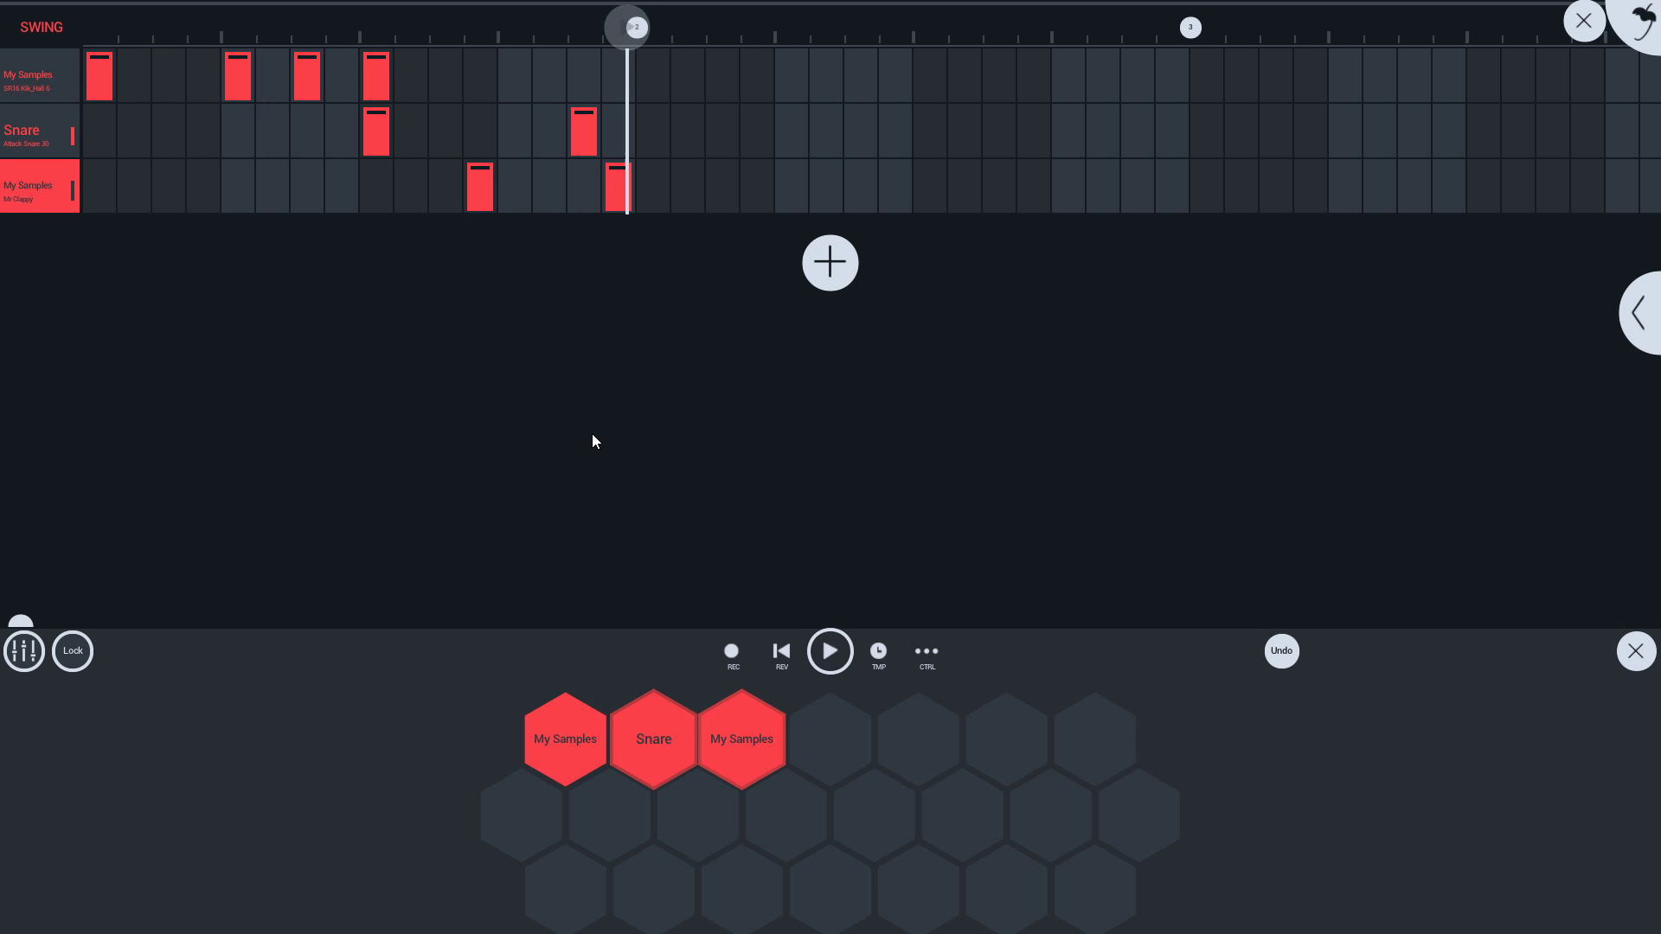
{"action": "left_click", "coordinate": [781, 651]}
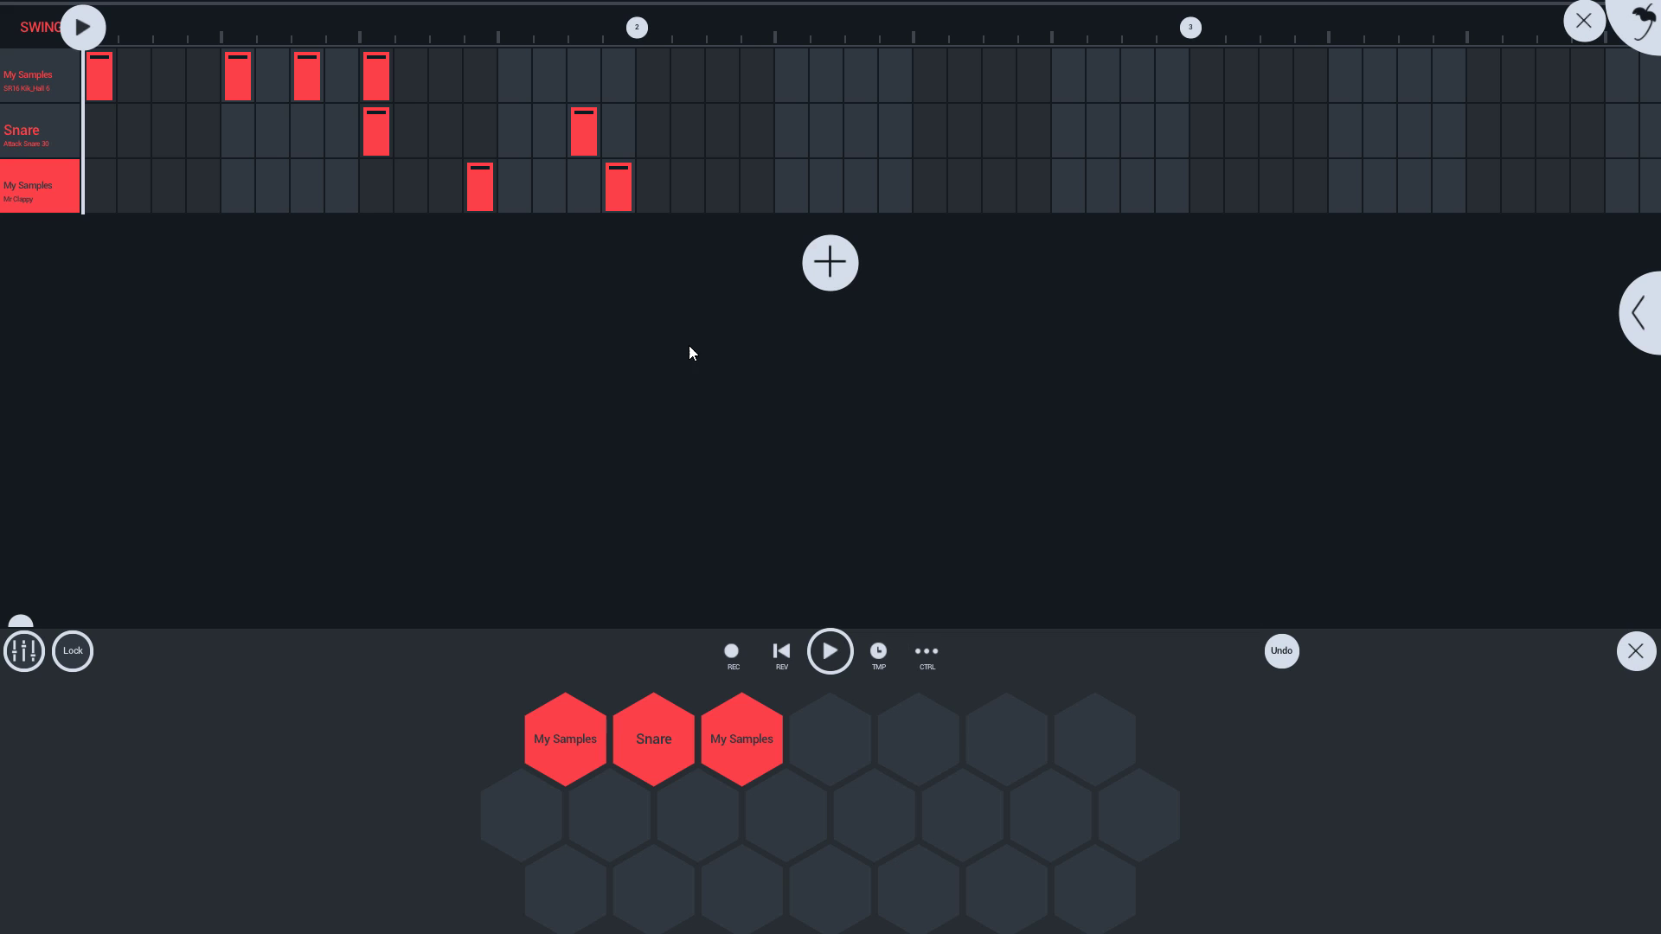
{"action": "left_click", "coordinate": [1585, 22]}
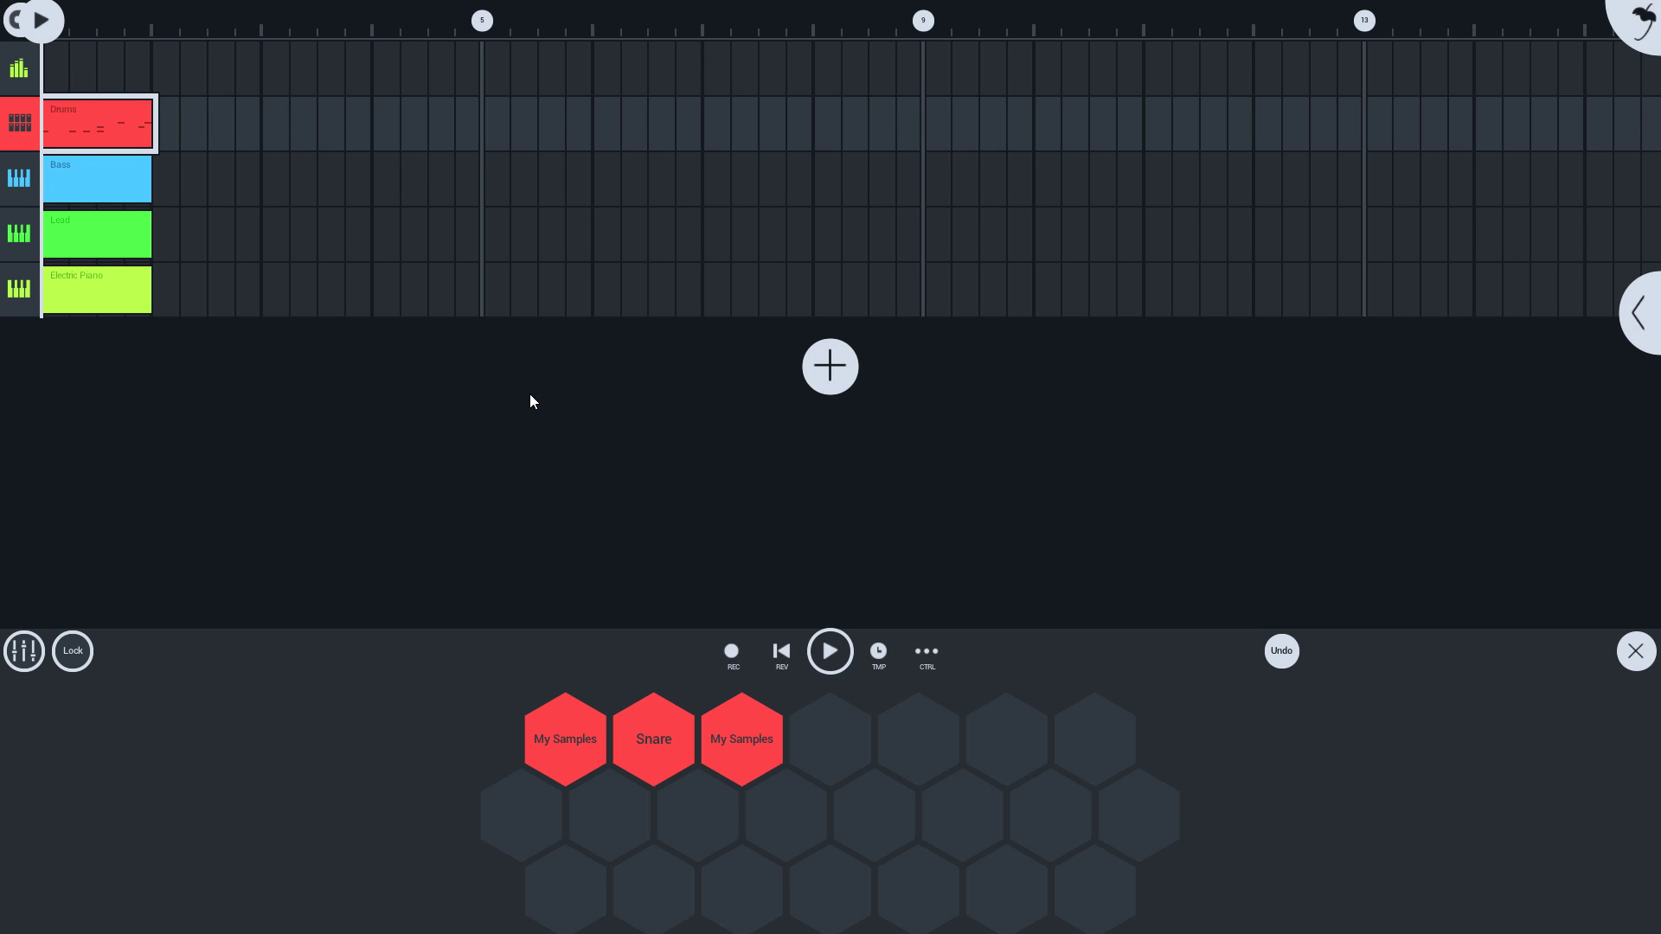
- Save the Drums channel's pads as a drumset template named 'Quack Drums'
{"action": "left_click", "coordinate": [24, 130]}
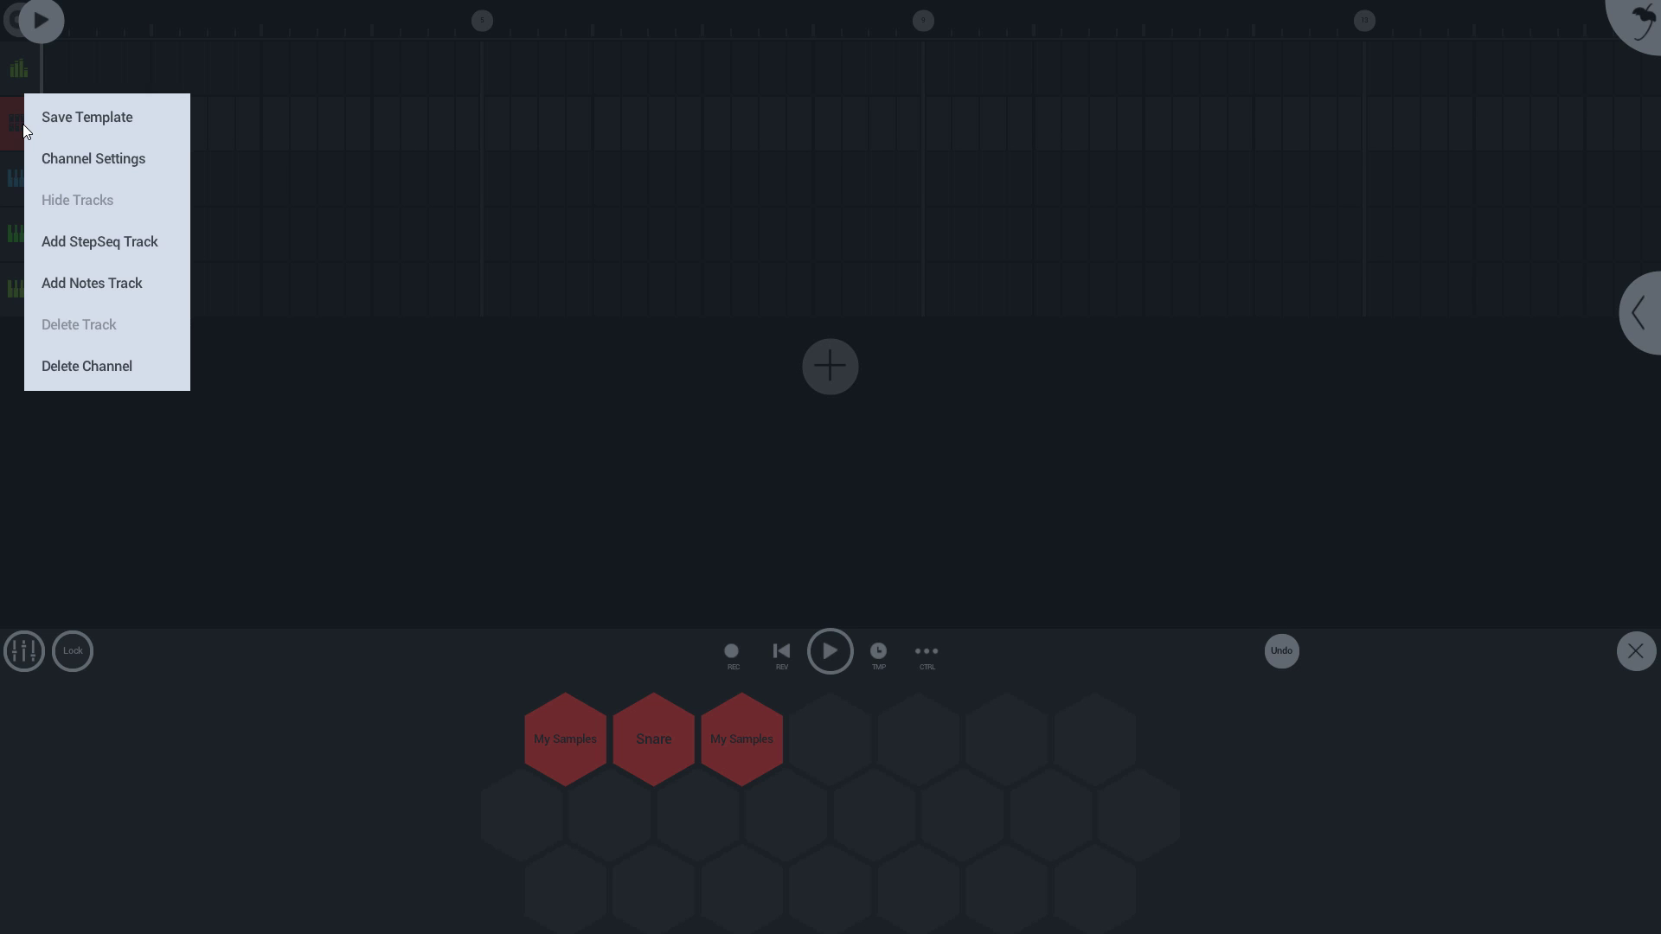
{"action": "left_click", "coordinate": [114, 117]}
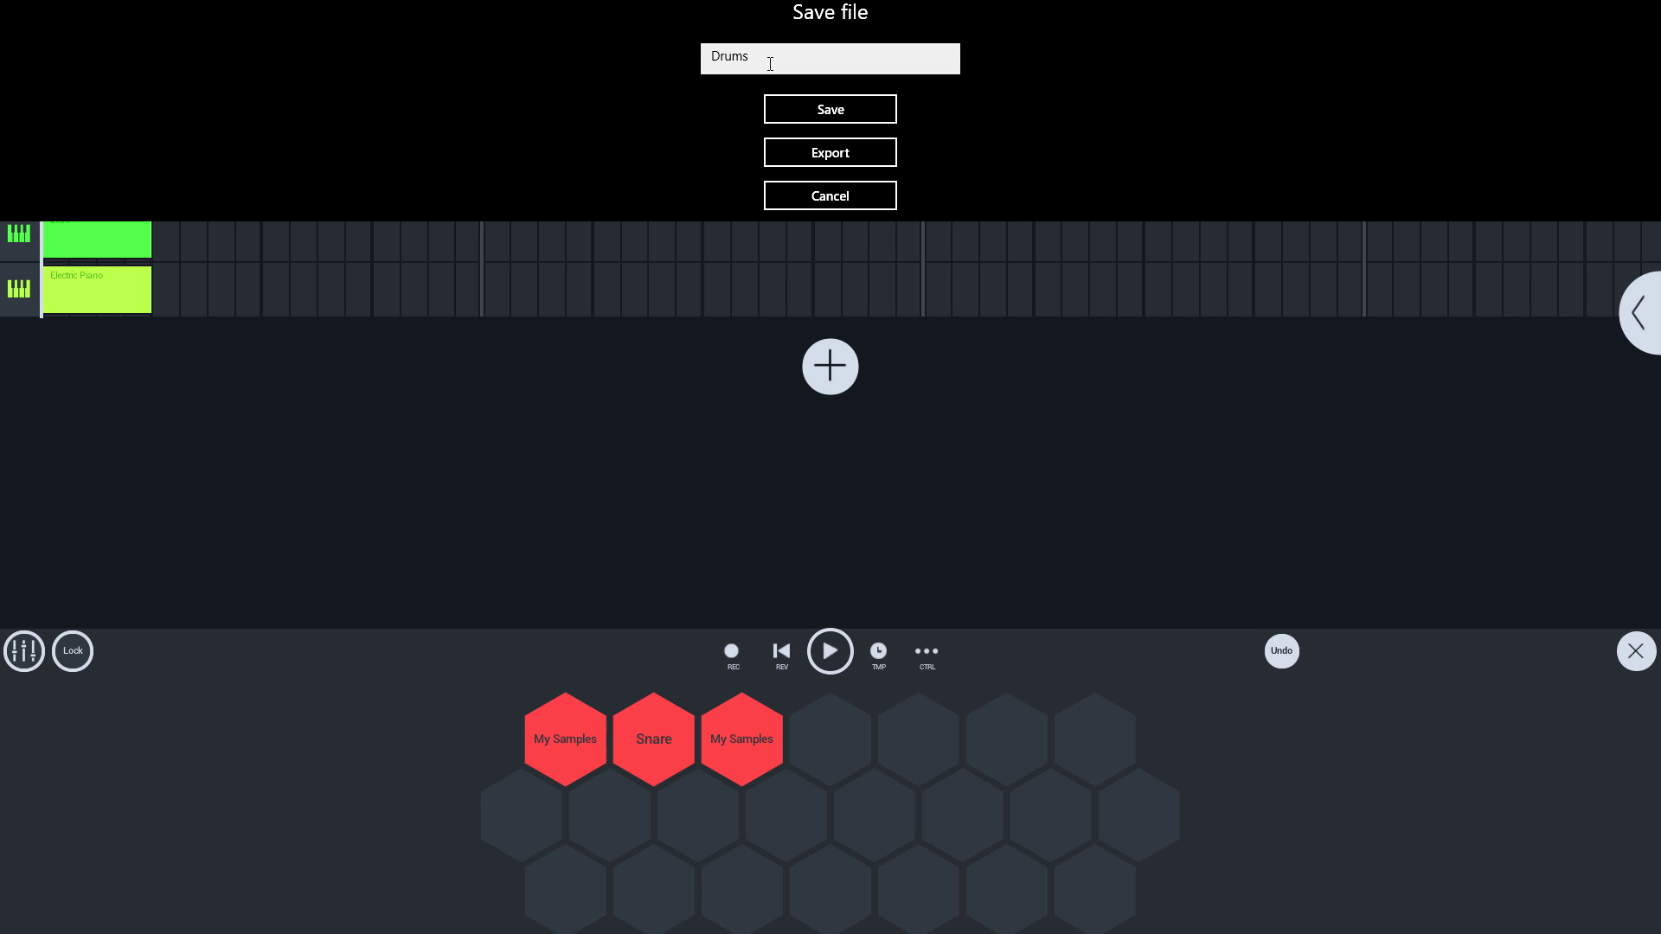
{"action": "type", "text": "Quack Drums"}
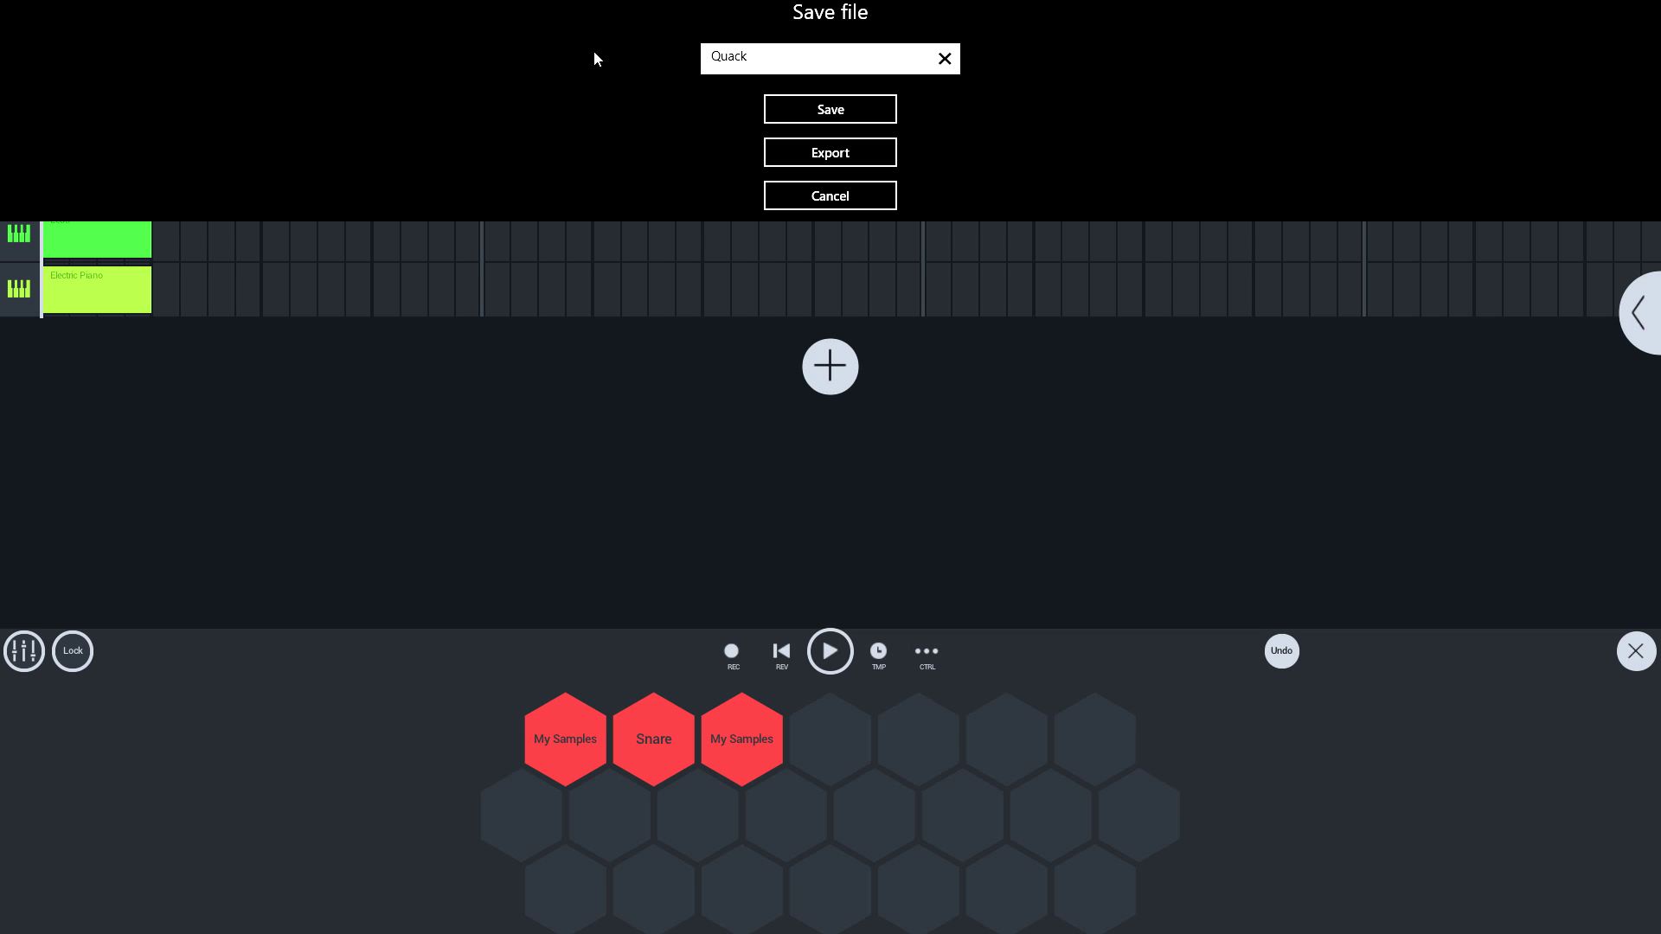
{"action": "key", "text": "Return"}
{"action": "left_click", "coordinate": [793, 113]}
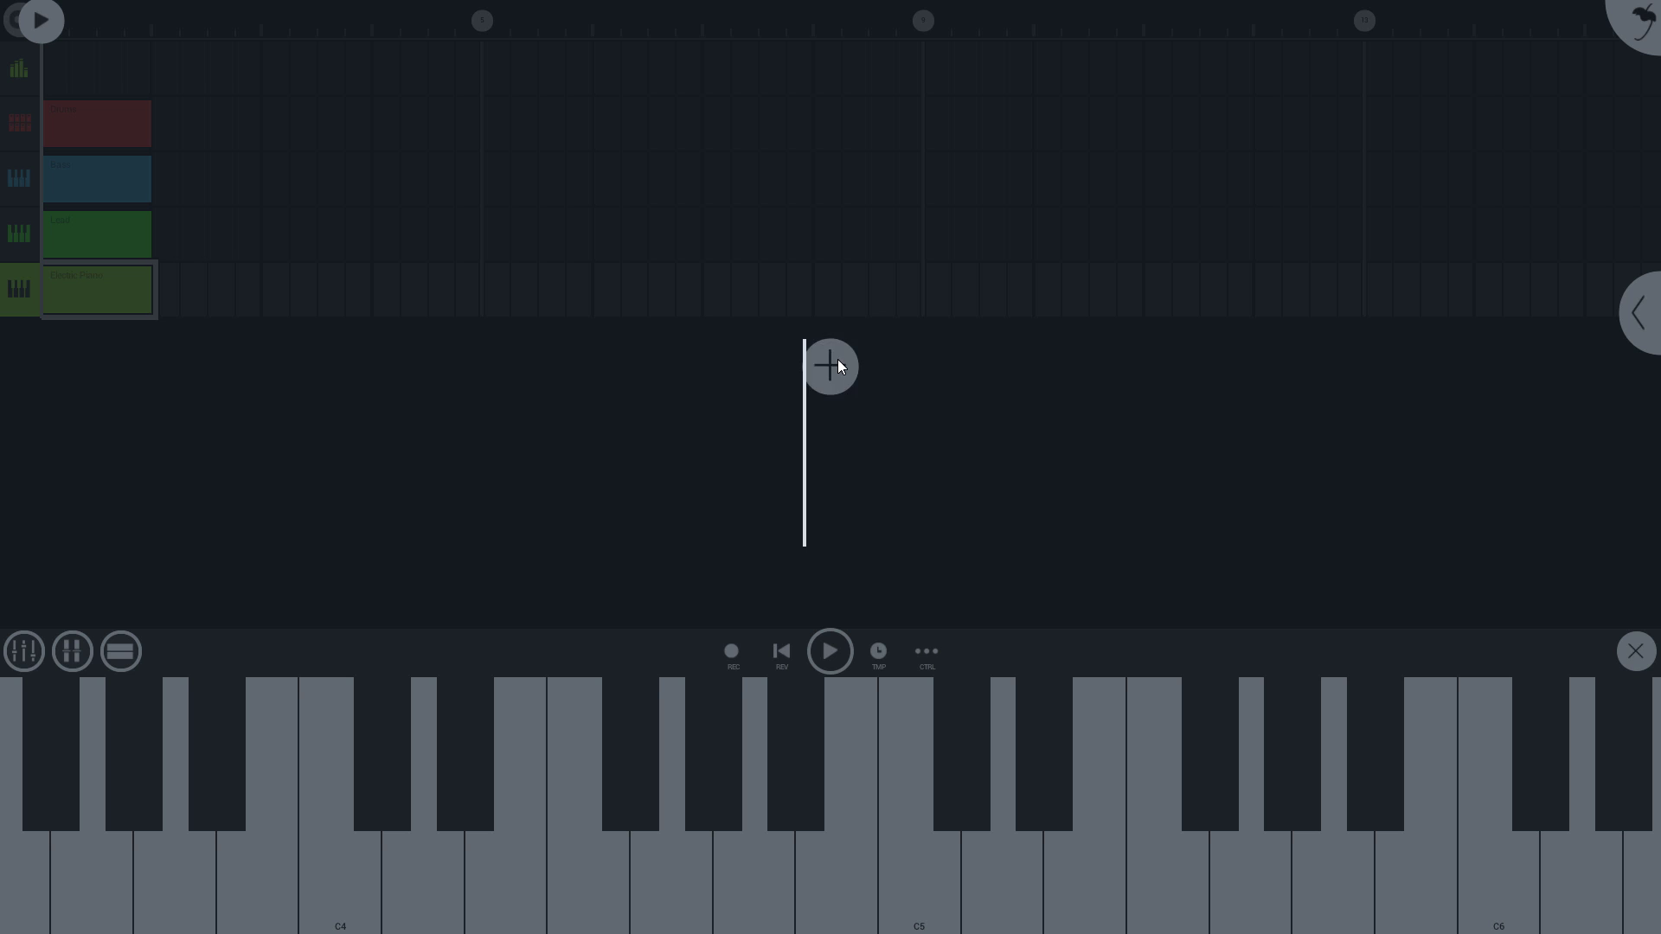
- Add a Drum Sequencer channel and load Quack Drums from My Drumsets
{"action": "left_click", "coordinate": [830, 366]}
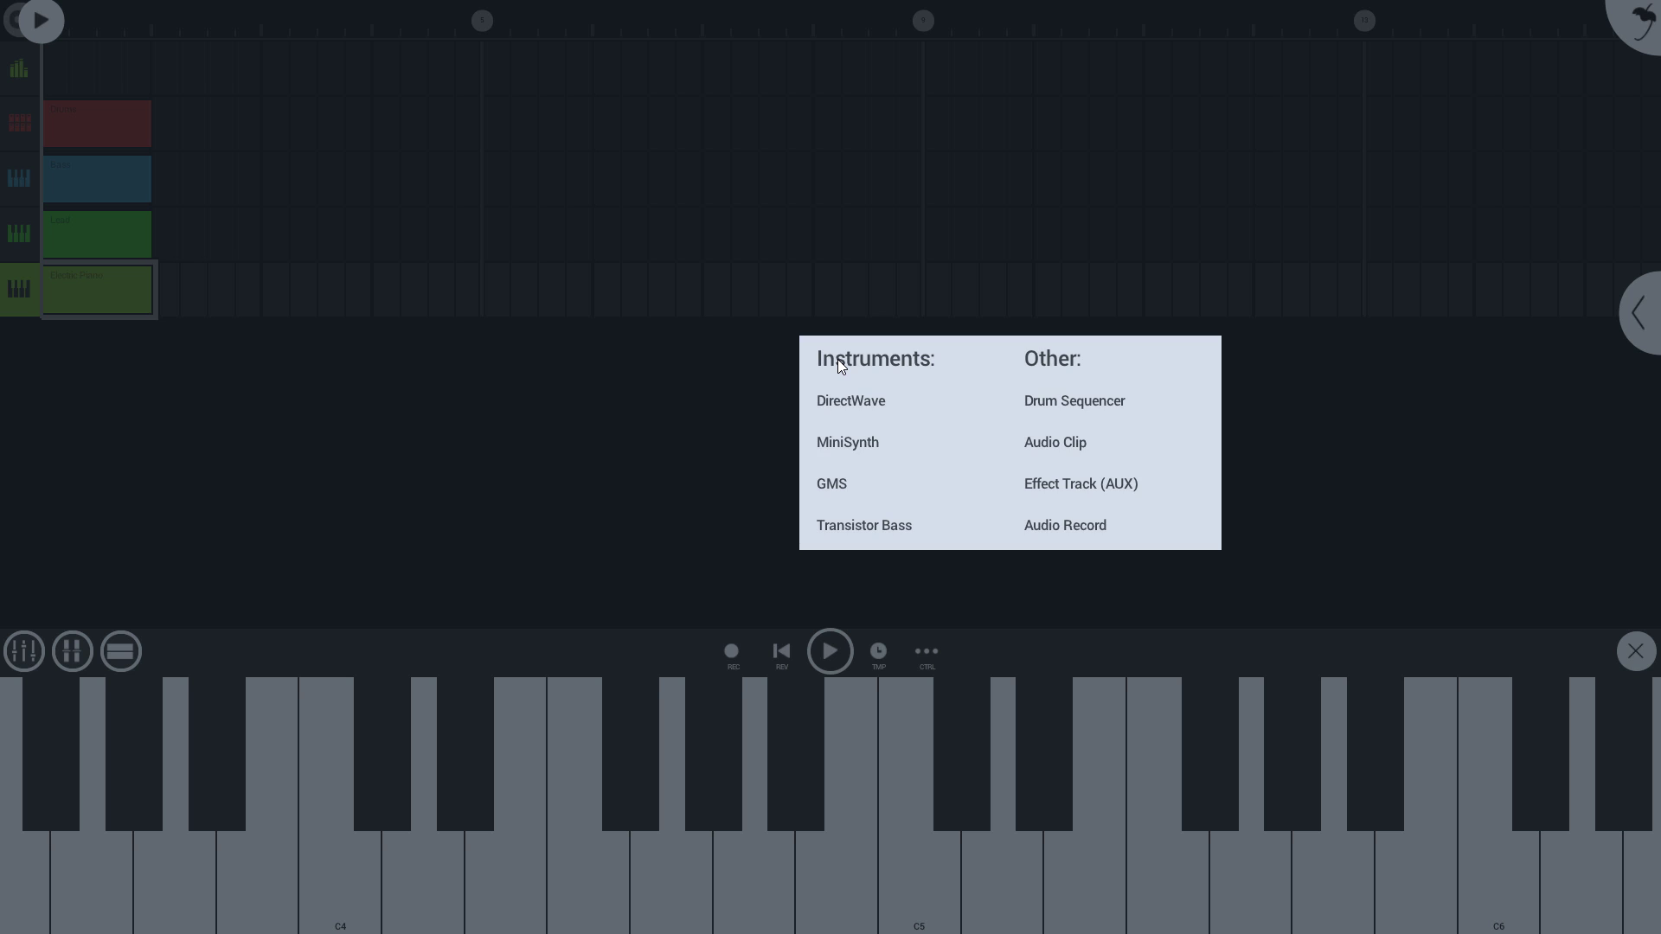
{"action": "left_click", "coordinate": [1071, 401]}
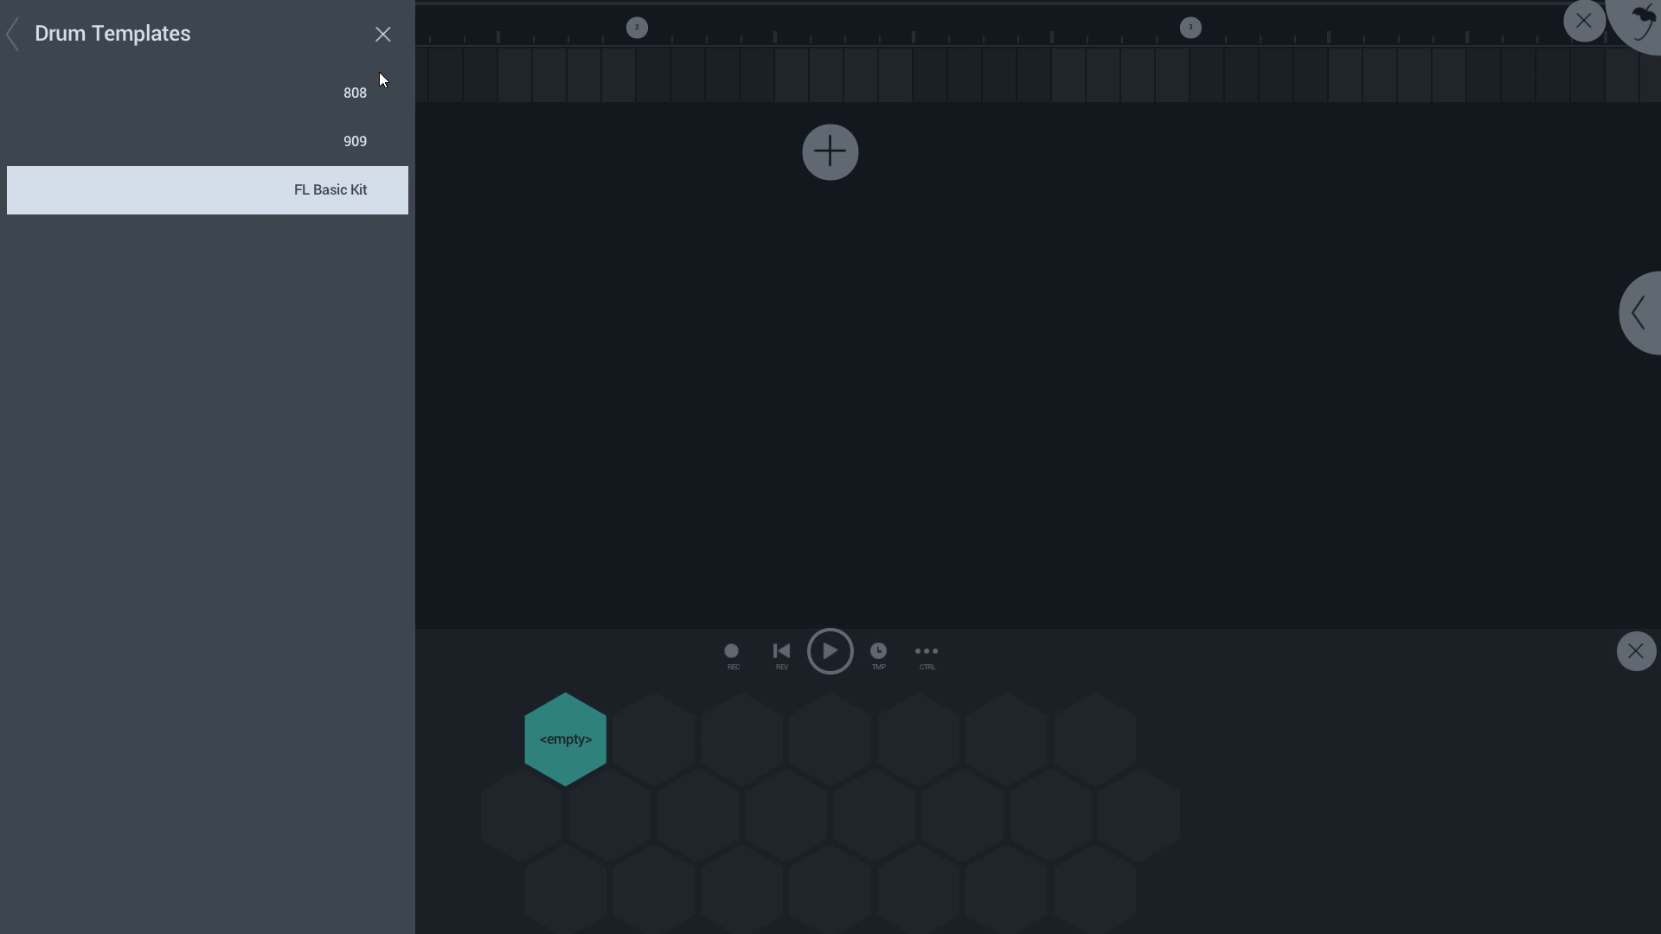
{"action": "left_click", "coordinate": [128, 35]}
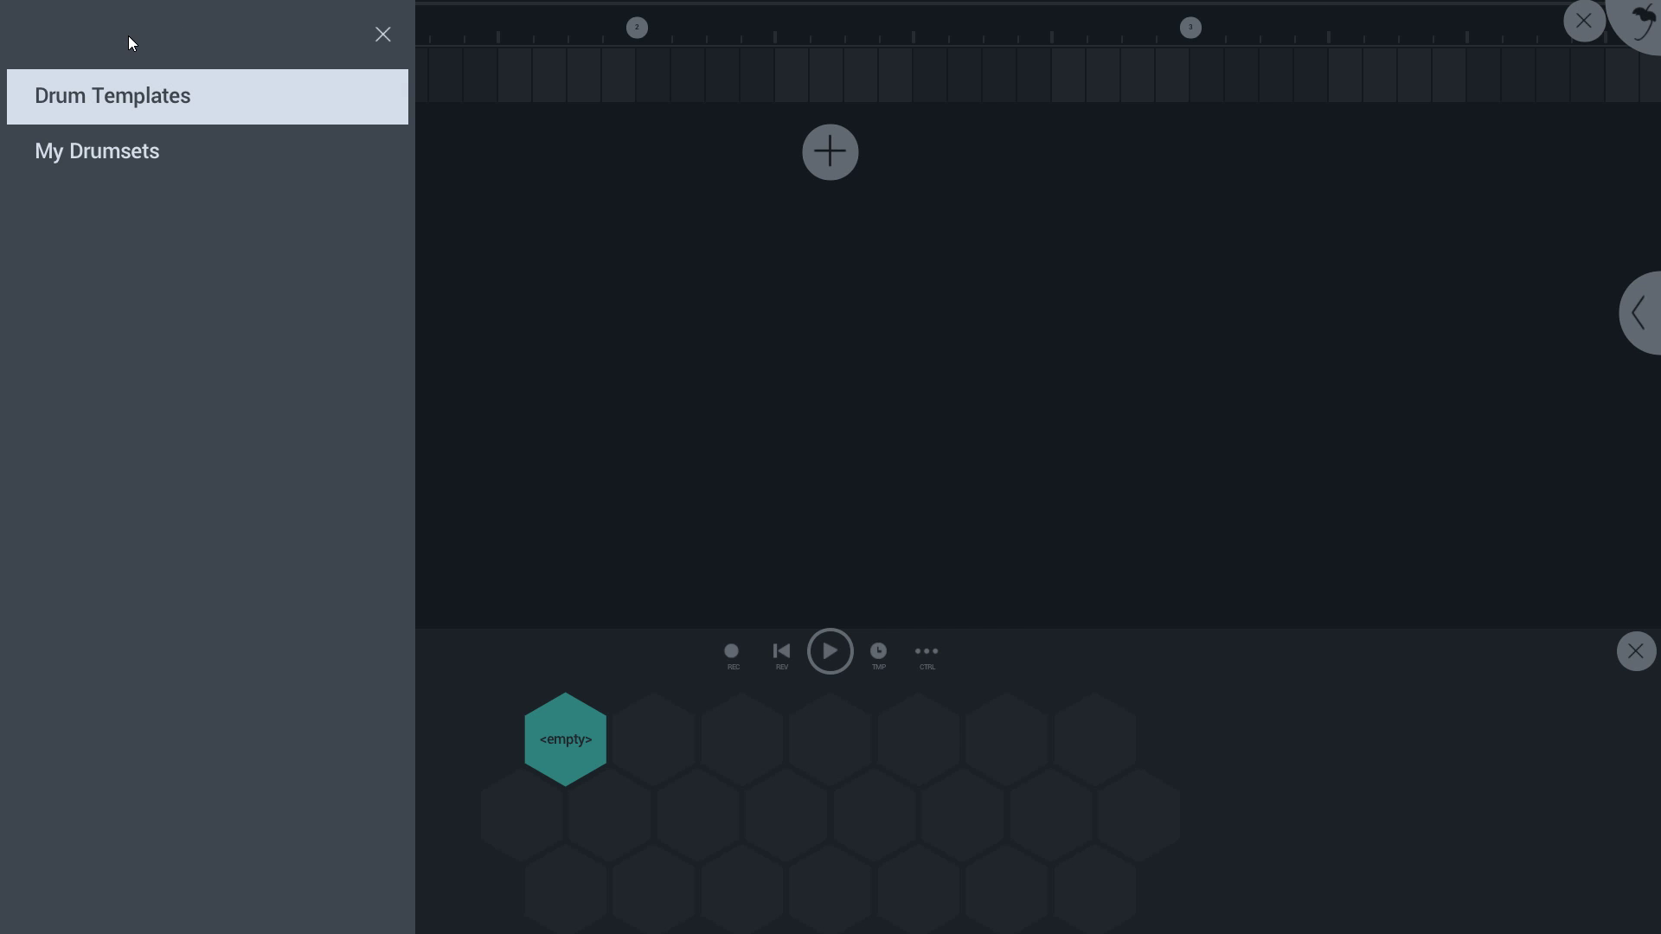
{"action": "left_click", "coordinate": [107, 161]}
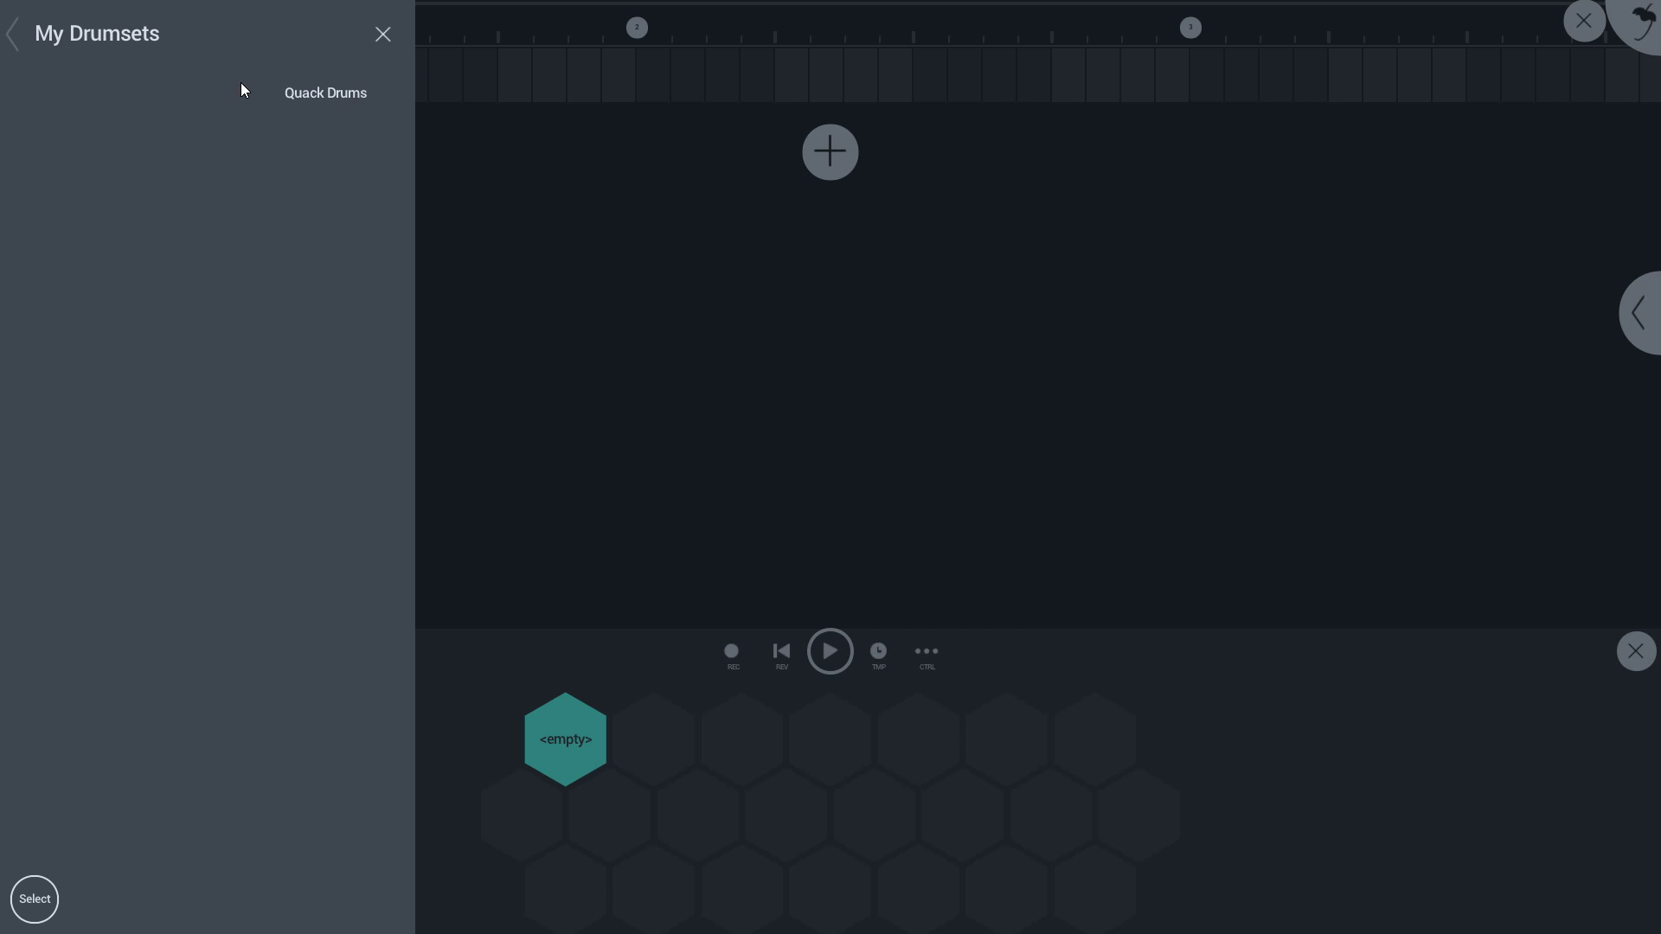
{"action": "left_click", "coordinate": [322, 90]}
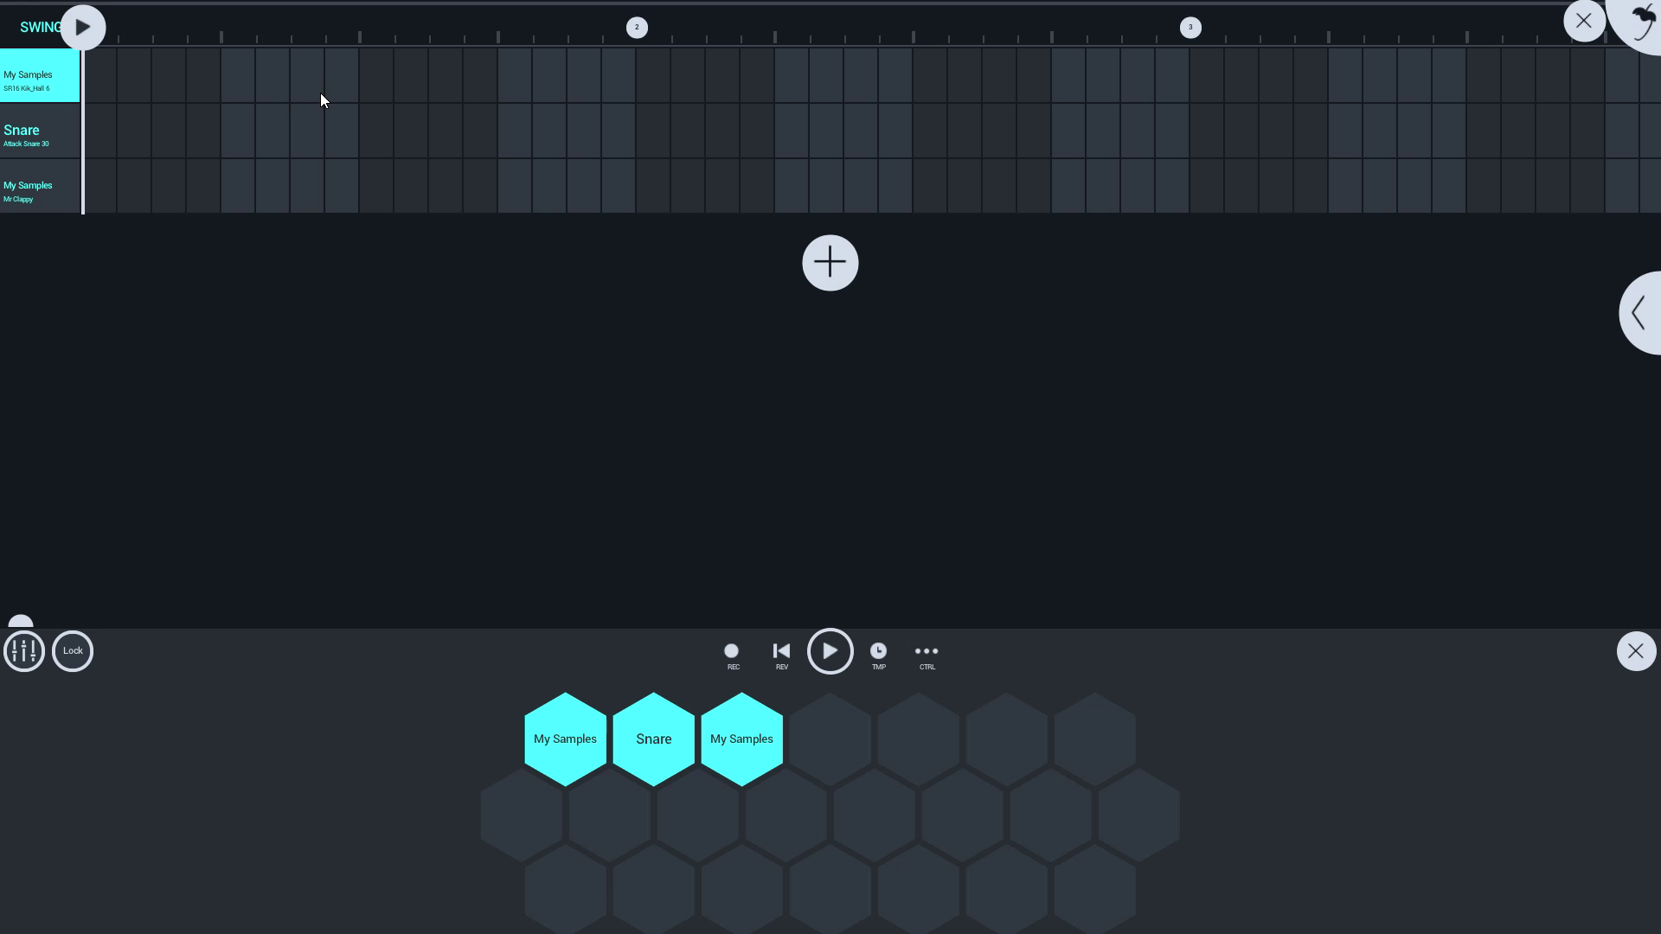
- Put kick on step 1, snare on step 5, Mr Clappy on step 9, then play and close
{"action": "left_click", "coordinate": [93, 77]}
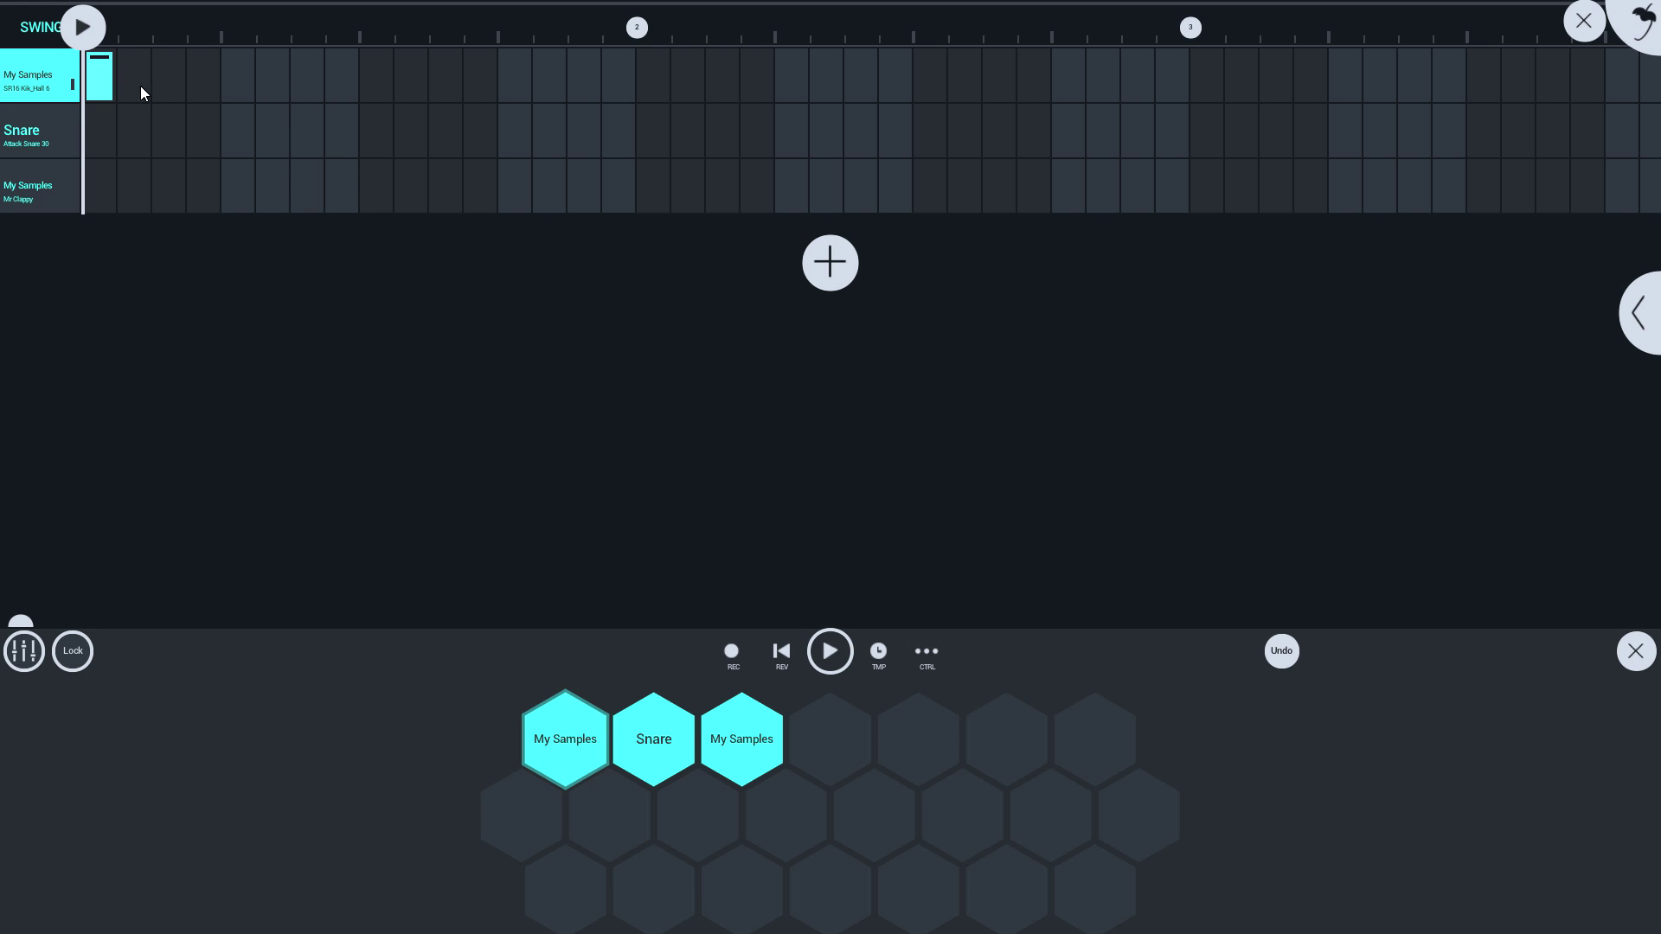
{"action": "left_click", "coordinate": [230, 123]}
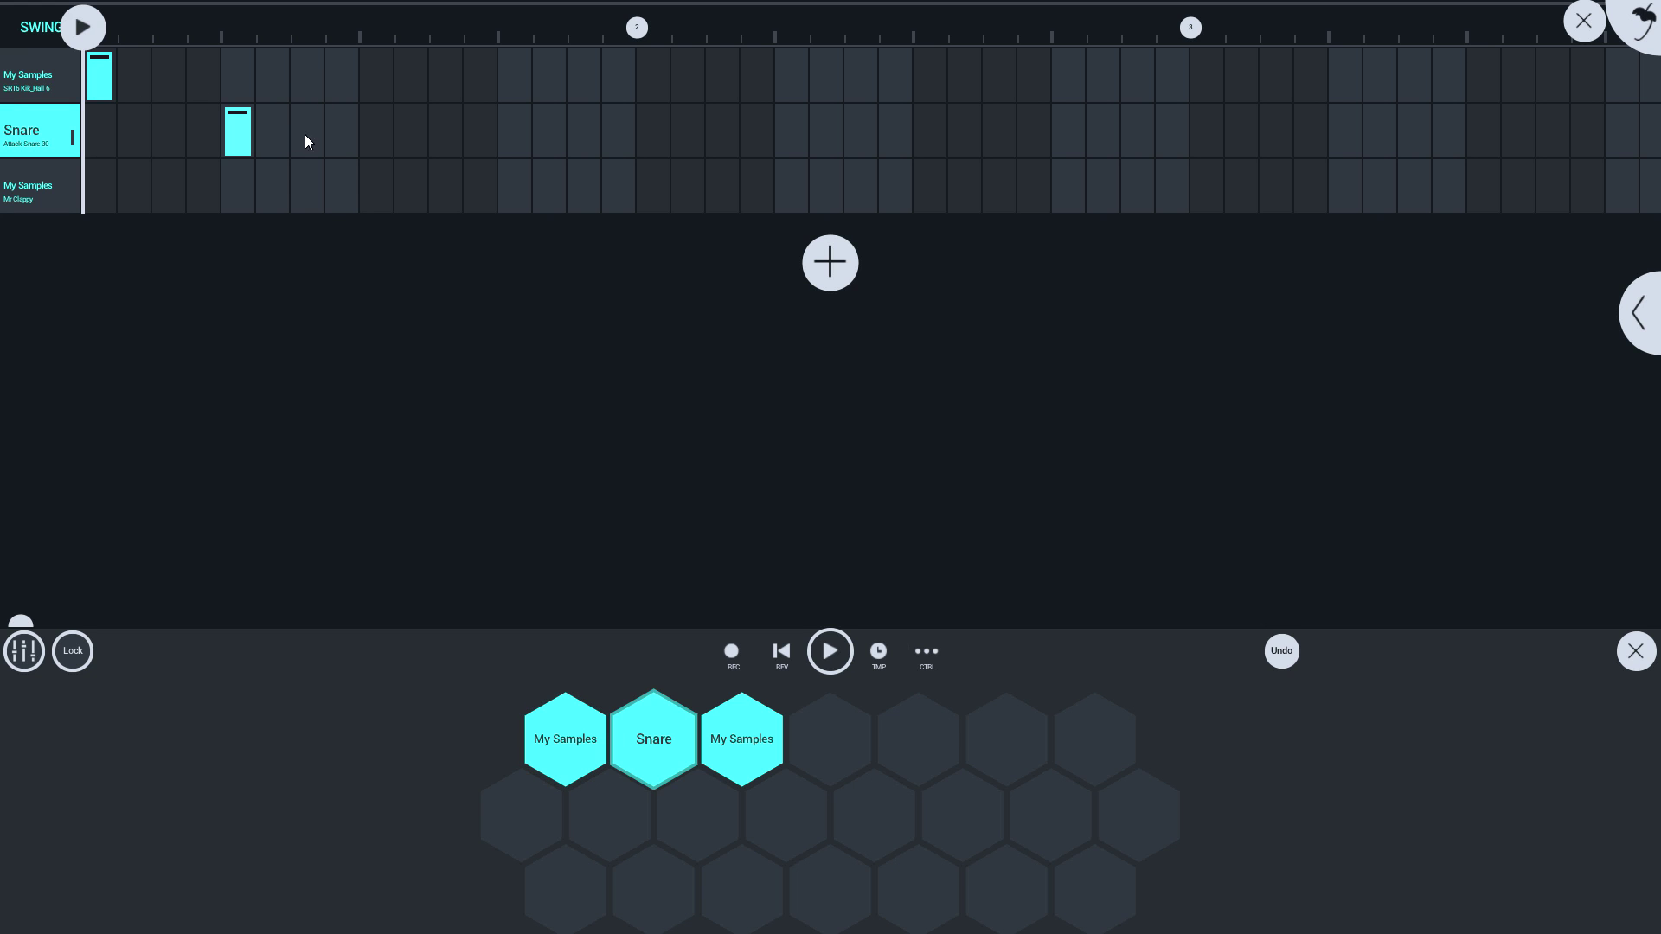
{"action": "left_click", "coordinate": [375, 196]}
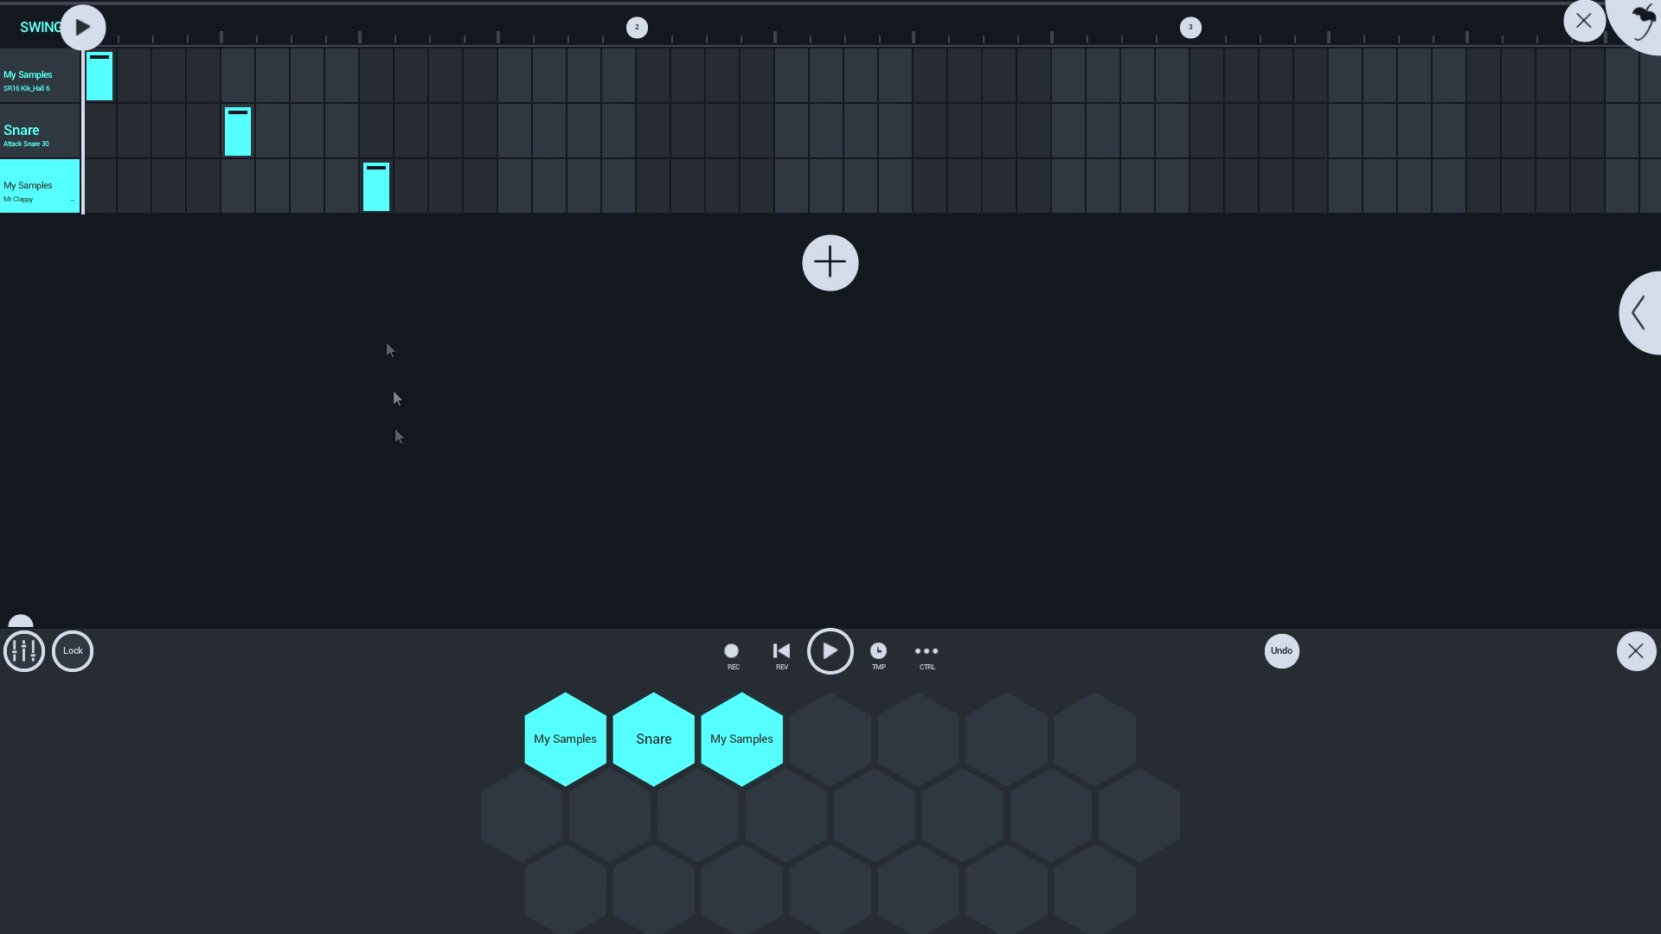
{"action": "key", "text": "space"}
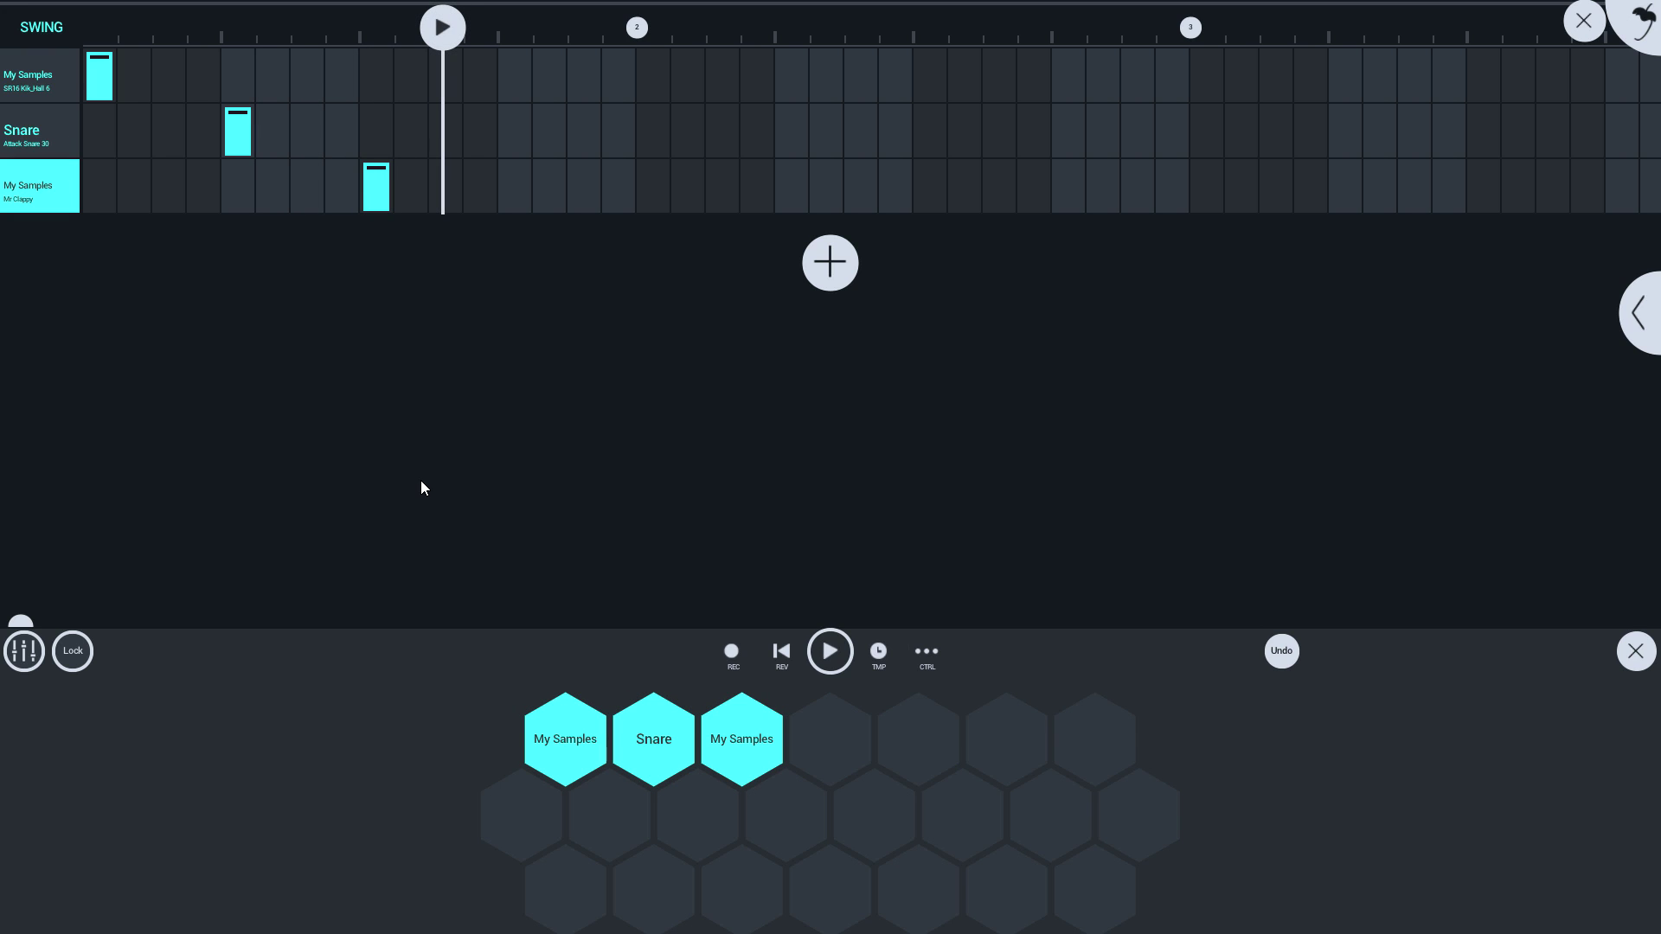
{"action": "left_click", "coordinate": [1584, 33]}
- Remove the original Drums channel, leaving Drums 5 at the top above Bass, Lead and Electric Piano
{"action": "left_click", "coordinate": [29, 129]}
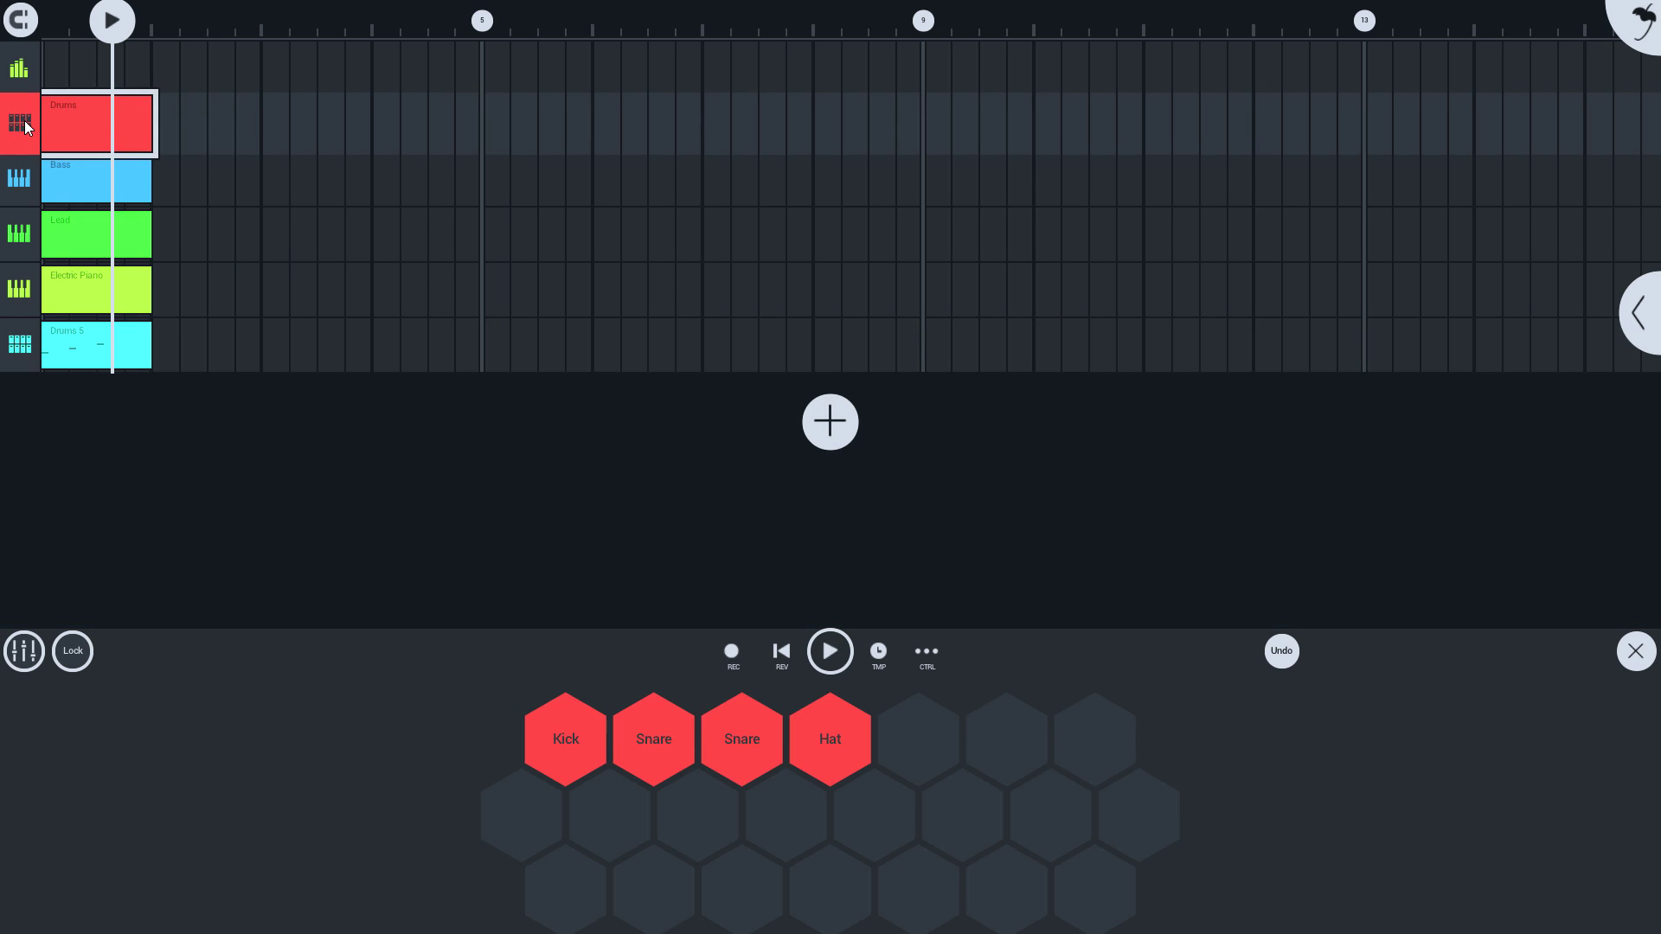
{"action": "right_click", "coordinate": [29, 129]}
{"action": "left_click", "coordinate": [89, 379]}
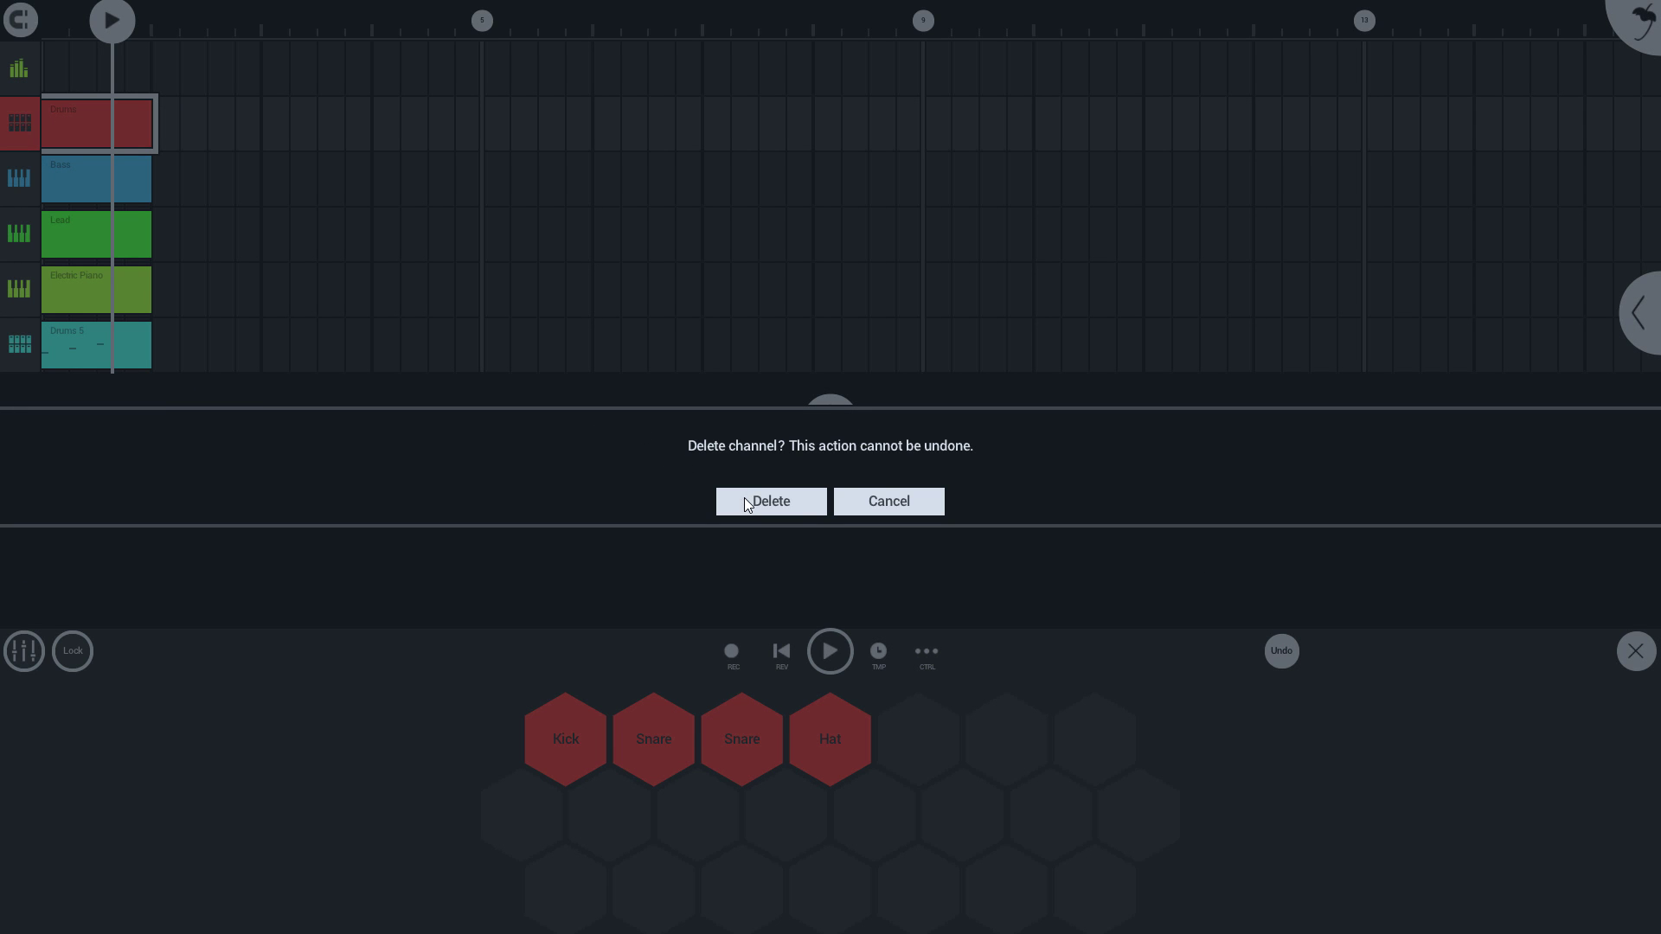
{"action": "left_click", "coordinate": [744, 496]}
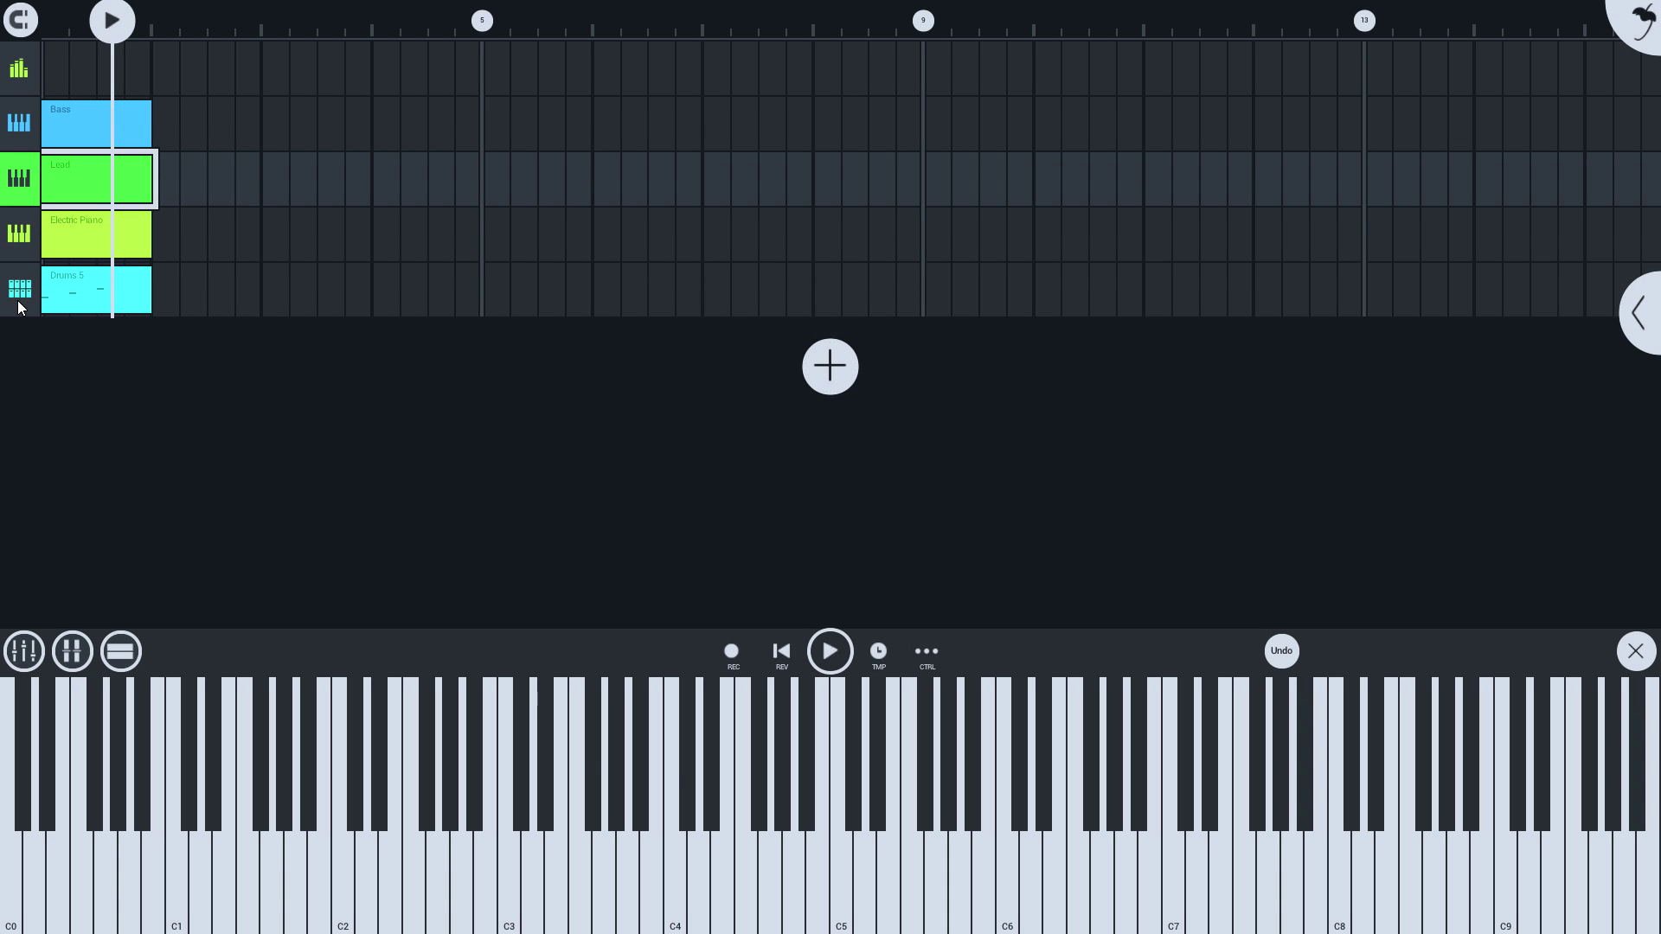
{"action": "left_click_drag", "start_coordinate": [21, 307], "coordinate": [32, 122]}
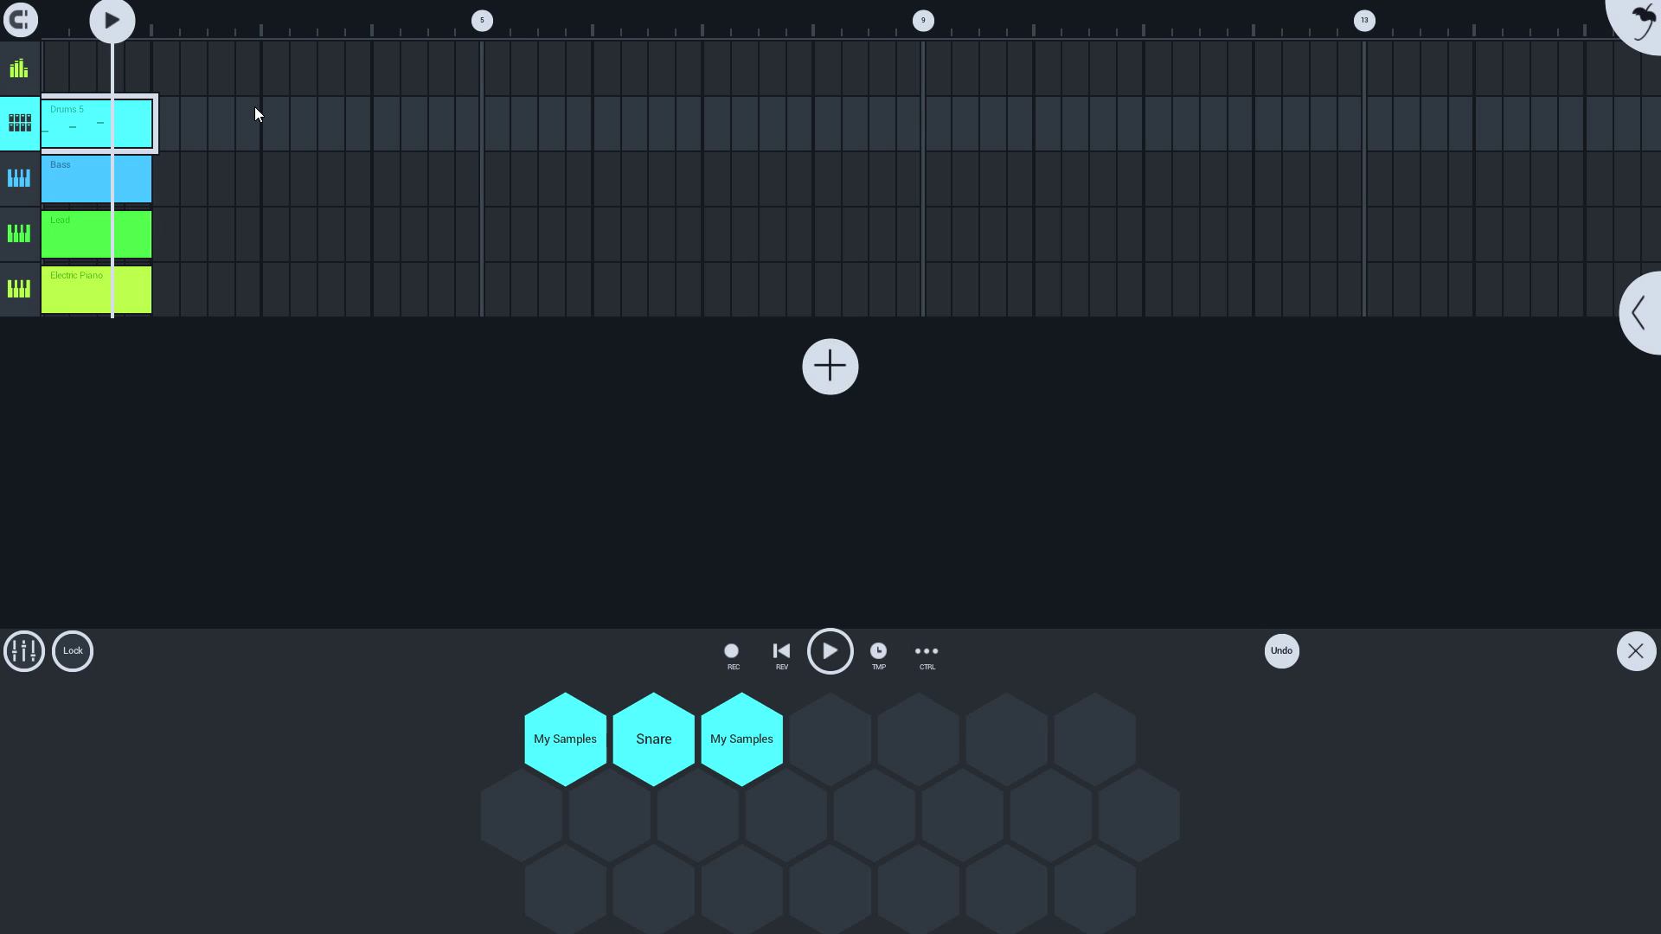